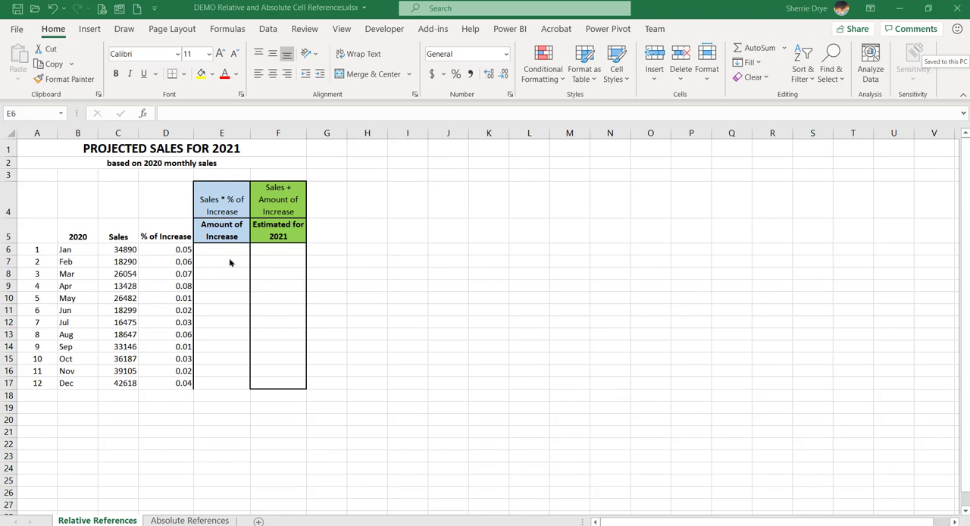
Enter the formula =C6*D6 in E6 for January's amount of increase and fill it down through E17.
left_click_drag(231, 250, 221, 383)
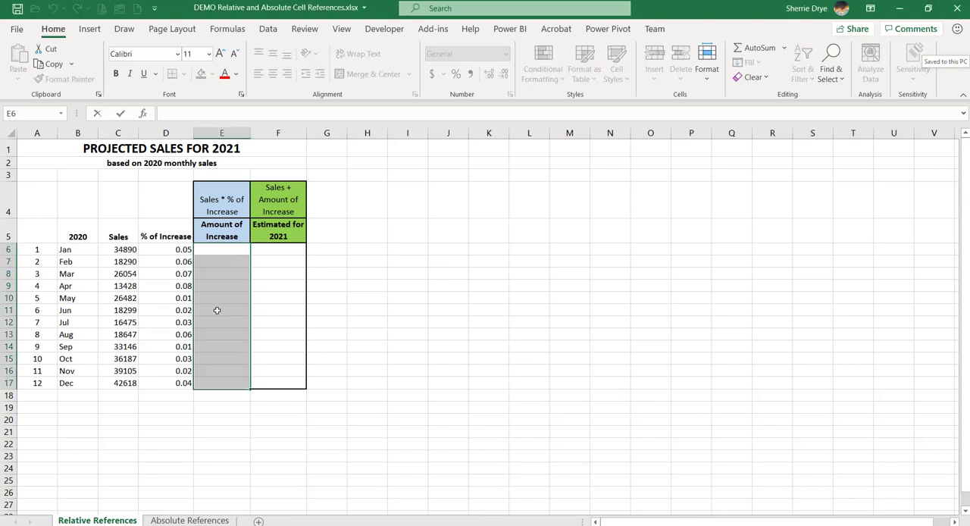
left_click_drag(217, 310, 224, 253)
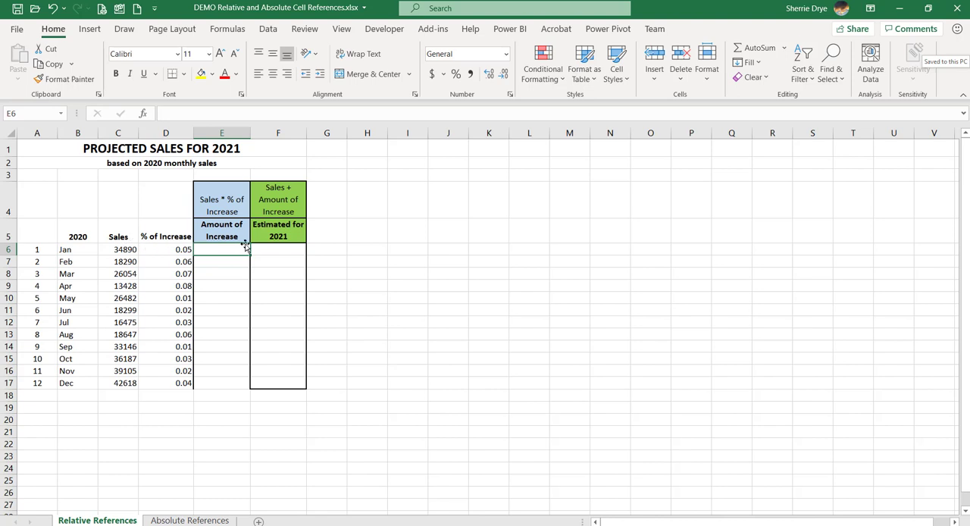
type("=")
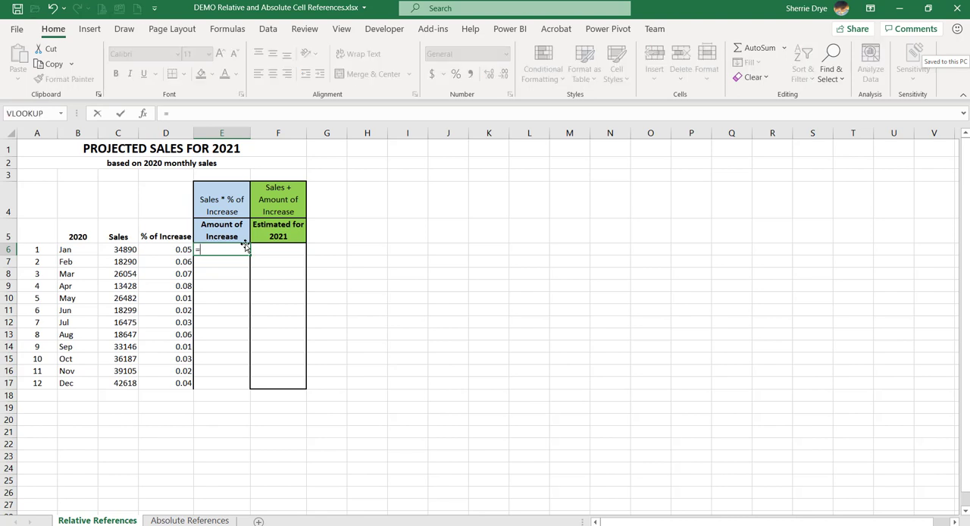
left_click(117, 250)
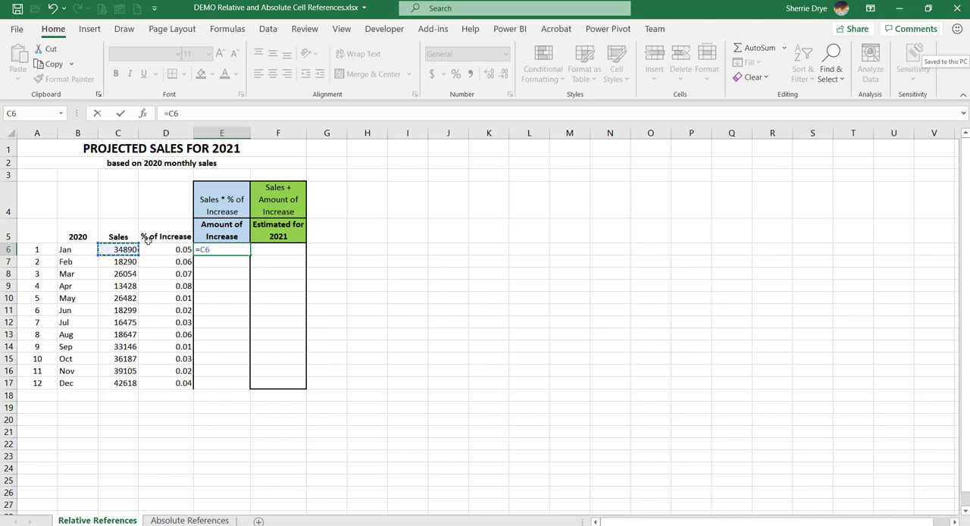
type("*")
left_click(180, 250)
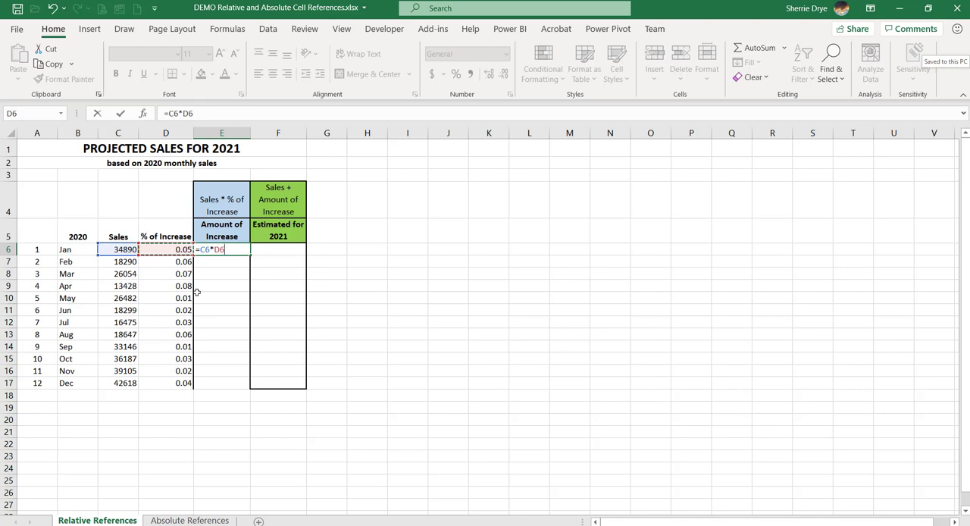
key("Return")
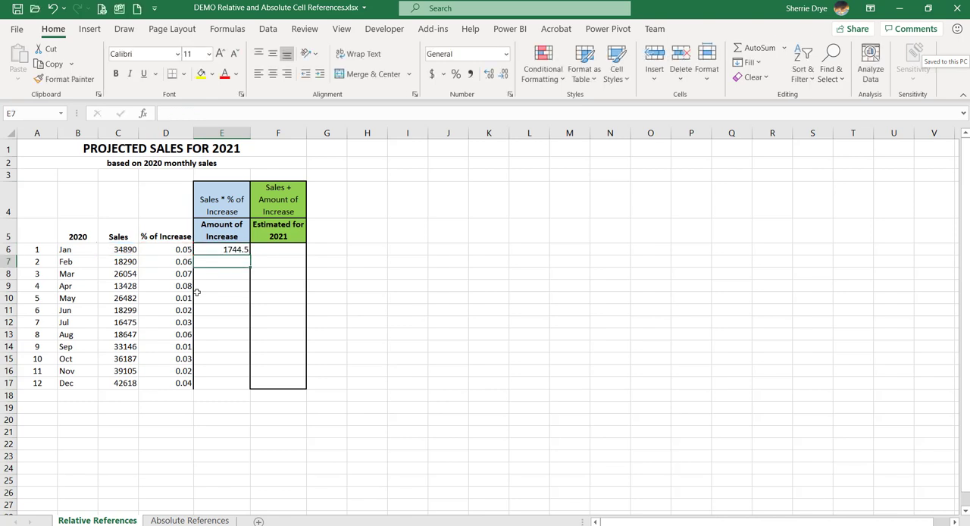
left_click(215, 248)
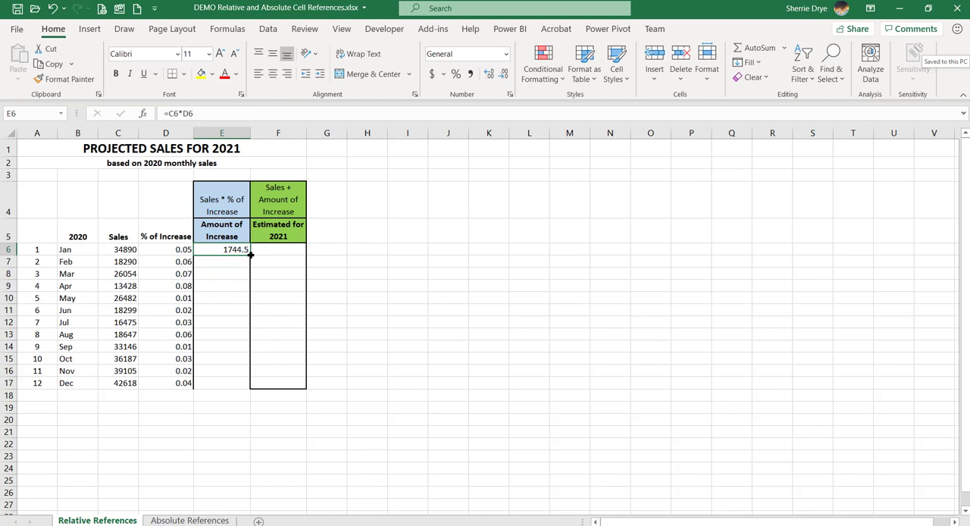
left_click_drag(250, 254, 232, 388)
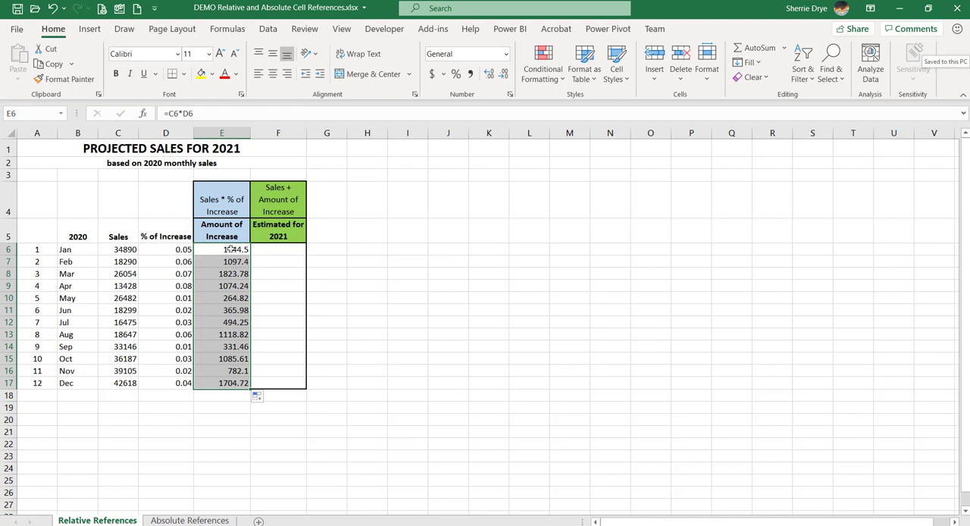
Examine how the row references change in the copied Amount of Increase formulas from E6 through E11.
left_click(225, 273)
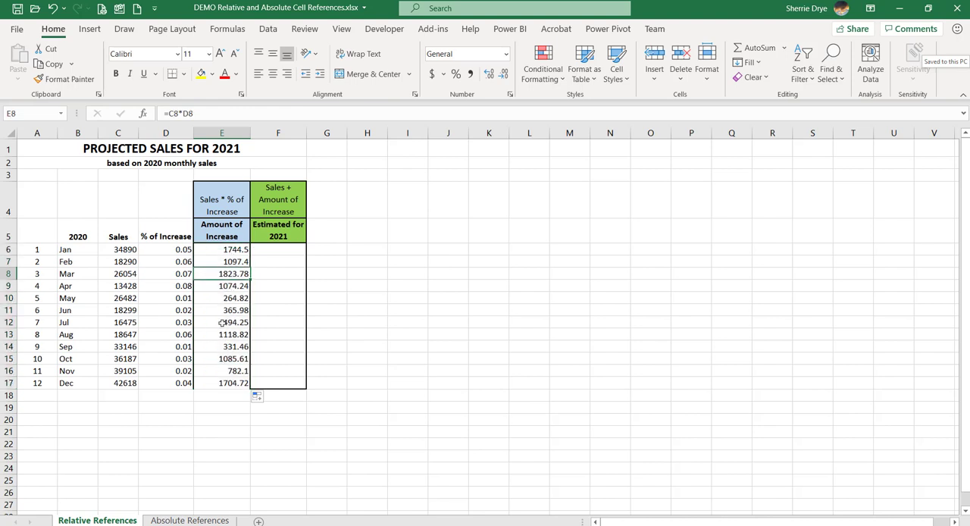
left_click(231, 249)
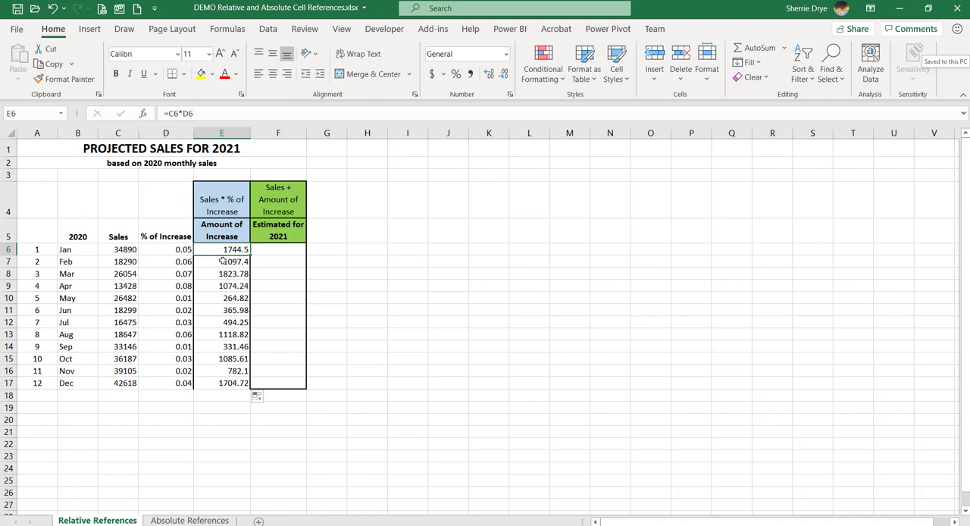
left_click(223, 261)
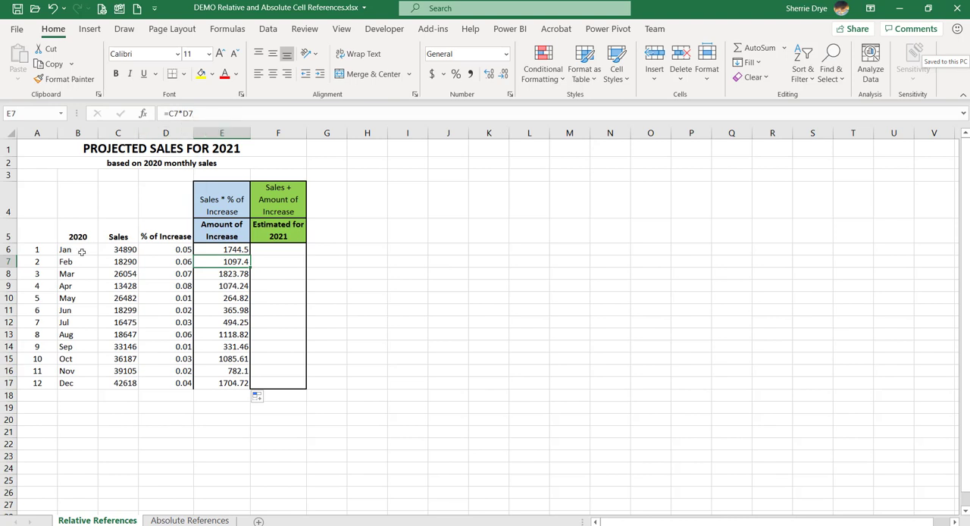
left_click(230, 277)
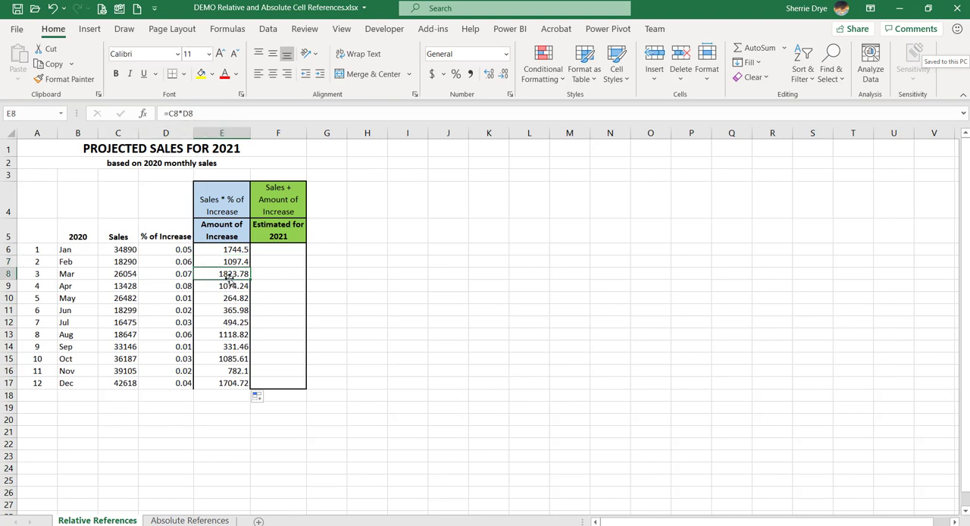
left_click(229, 286)
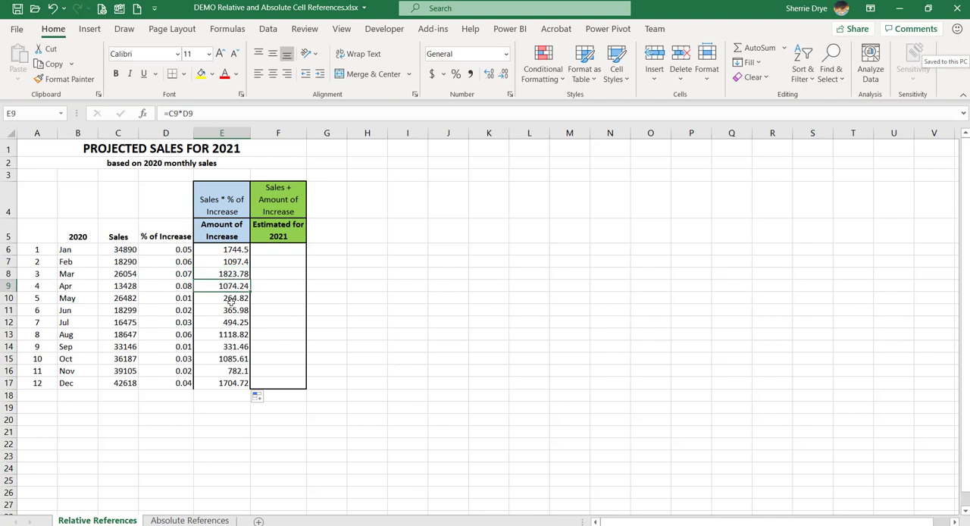
left_click(230, 300)
left_click(230, 310)
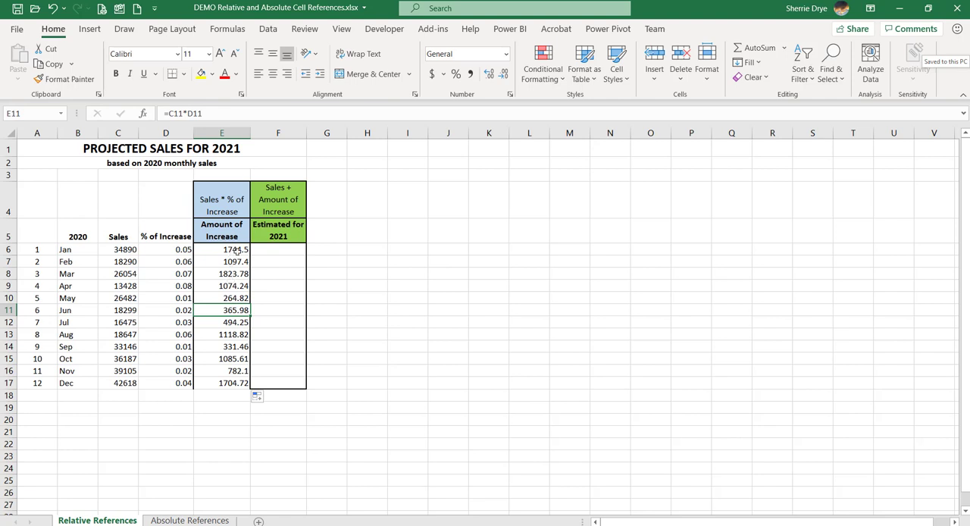
Copy the January increase formula from E6 across into F6.
key("Up")
key("Up")
key("Up")
key("Up")
key("Up")
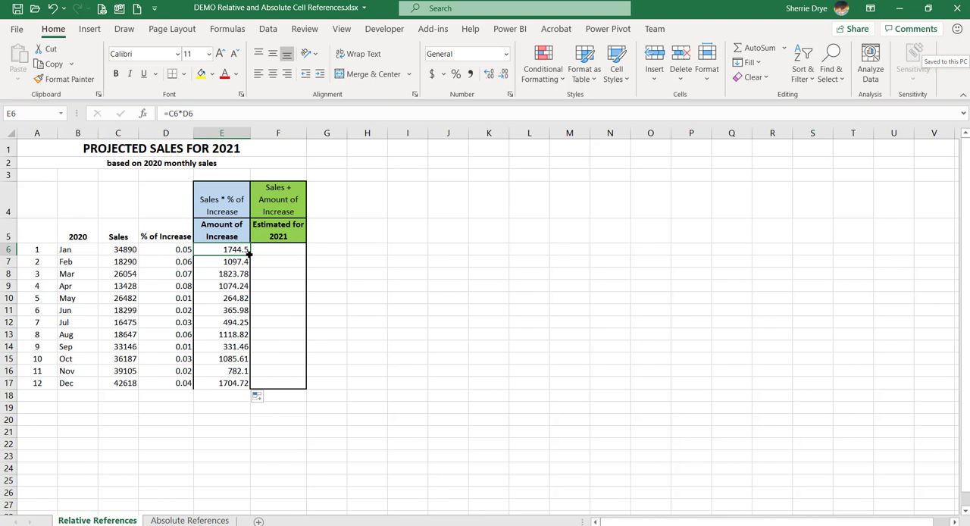
left_click_drag(255, 253, 293, 255)
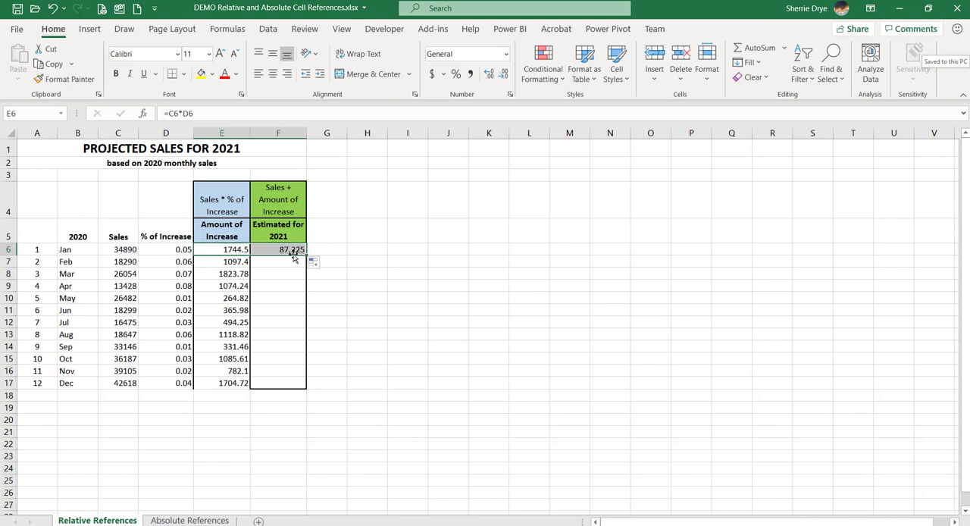
Compare the formula in F6 with those in E6:E8 to see how column and row references shift when copied.
left_click(293, 248)
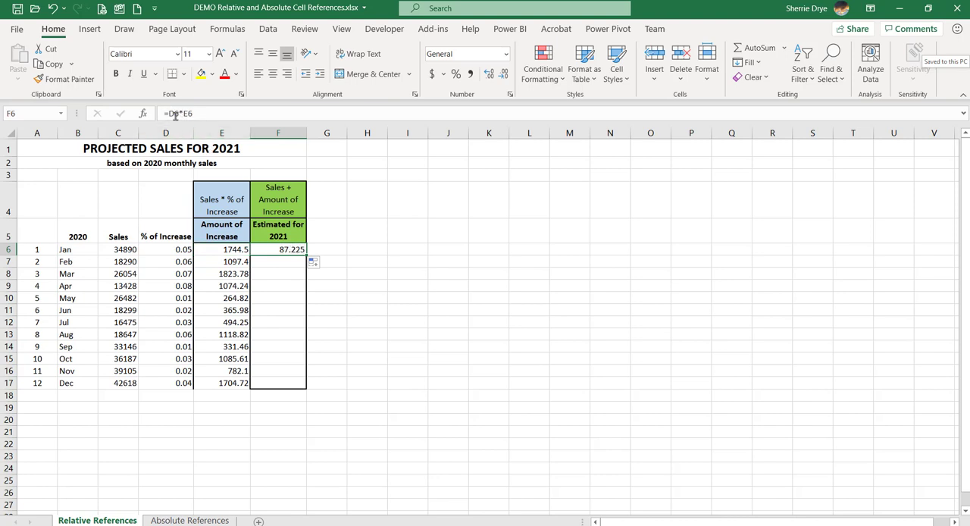
left_click(207, 250)
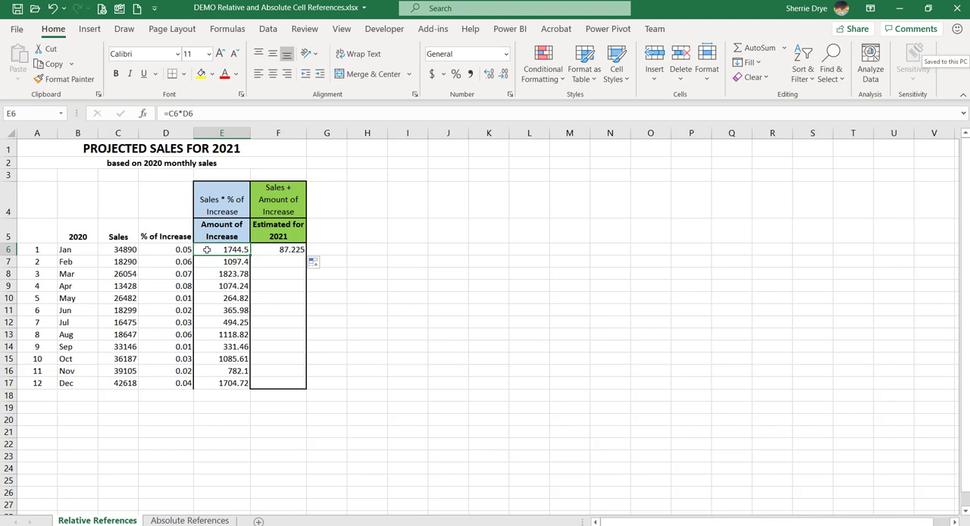
left_click(282, 249)
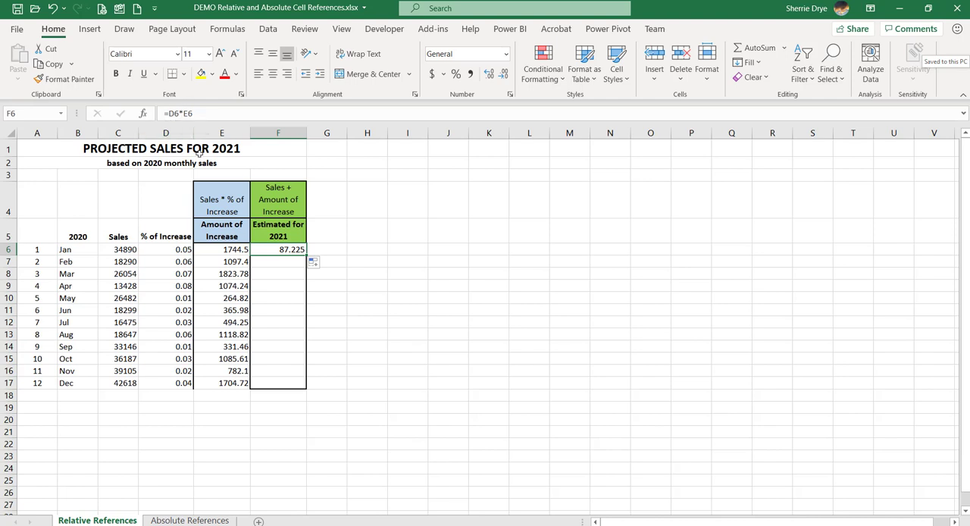
left_click(238, 249)
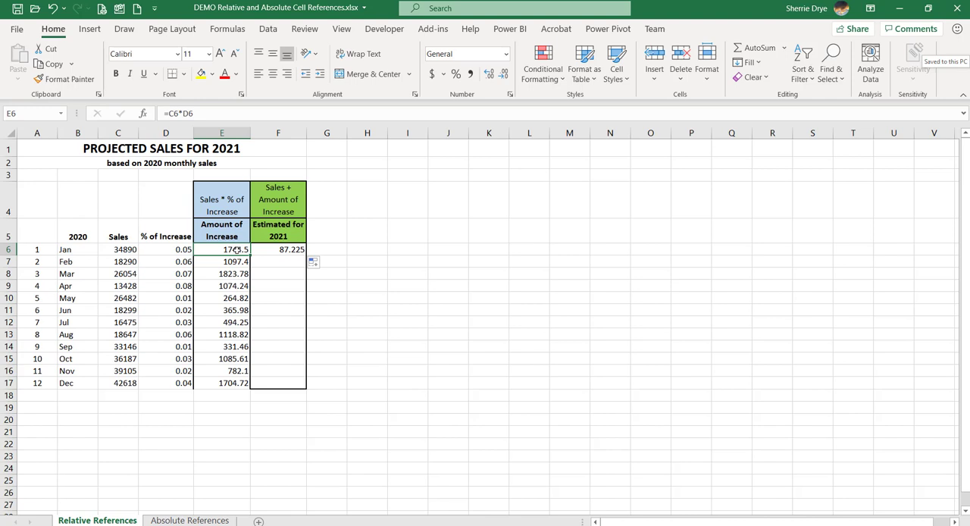
left_click(281, 251)
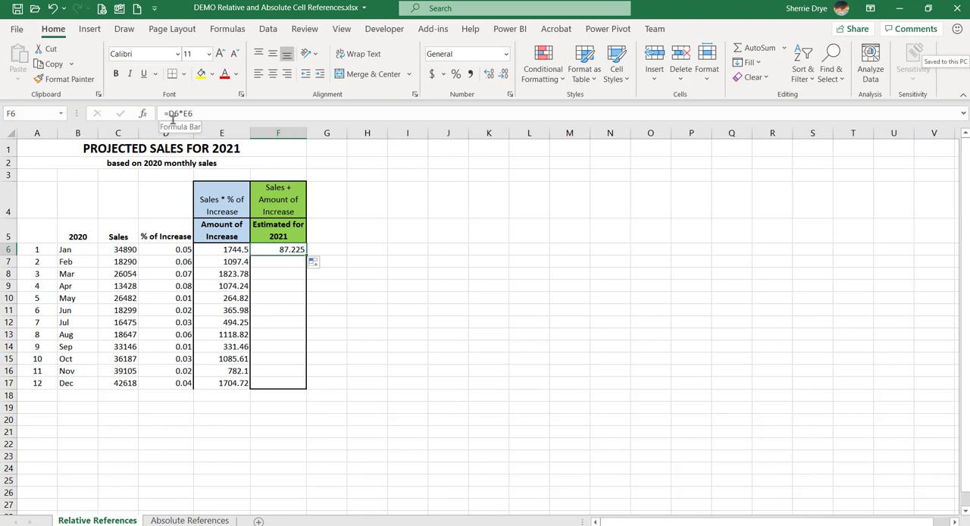
left_click(224, 252)
left_click(225, 261)
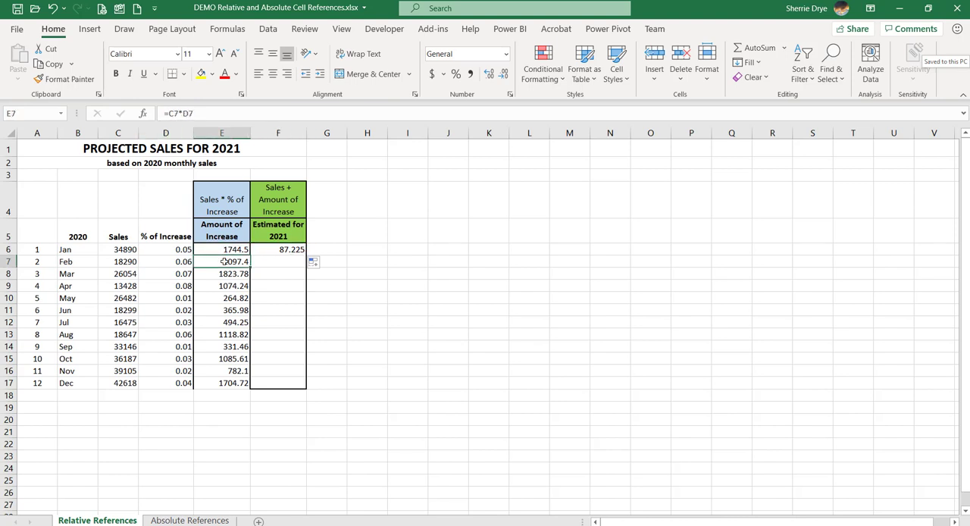
left_click(225, 274)
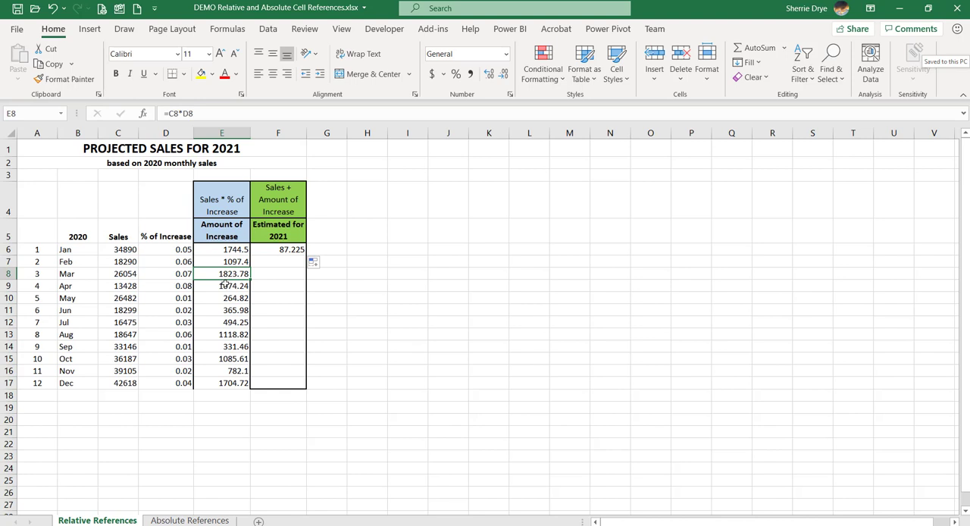
left_click(294, 250)
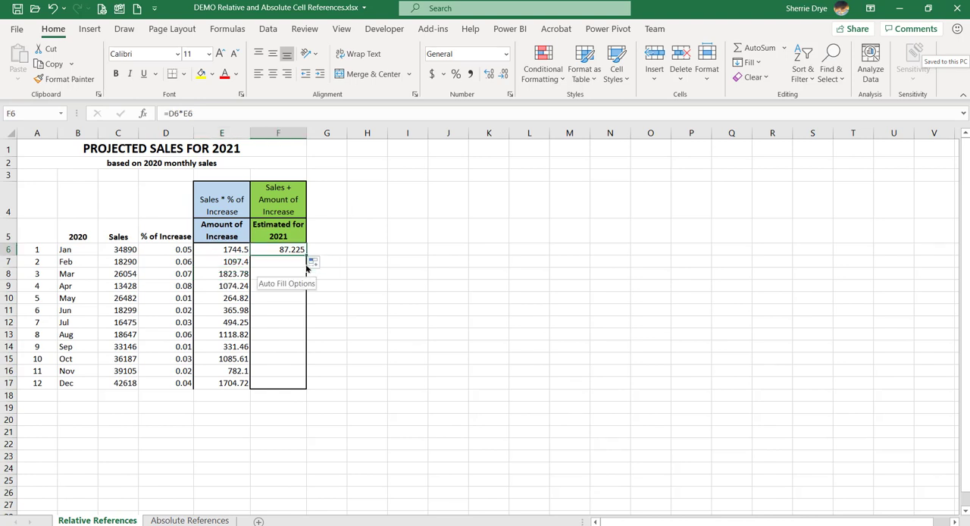
left_click(239, 250)
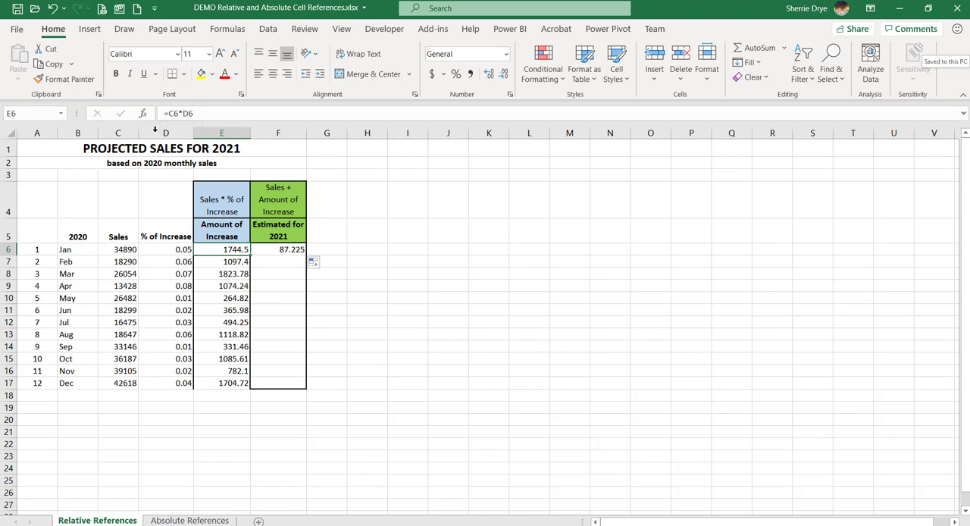
left_click(210, 261)
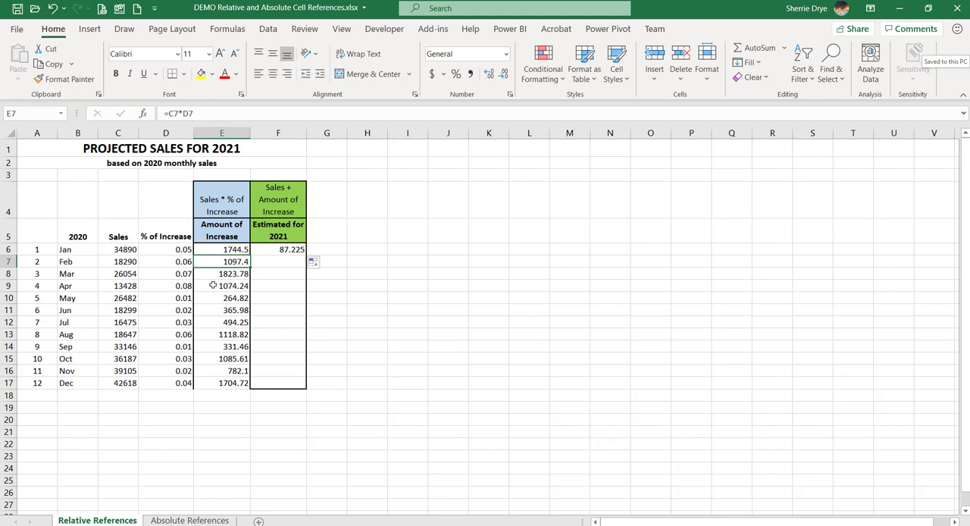
left_click(241, 249)
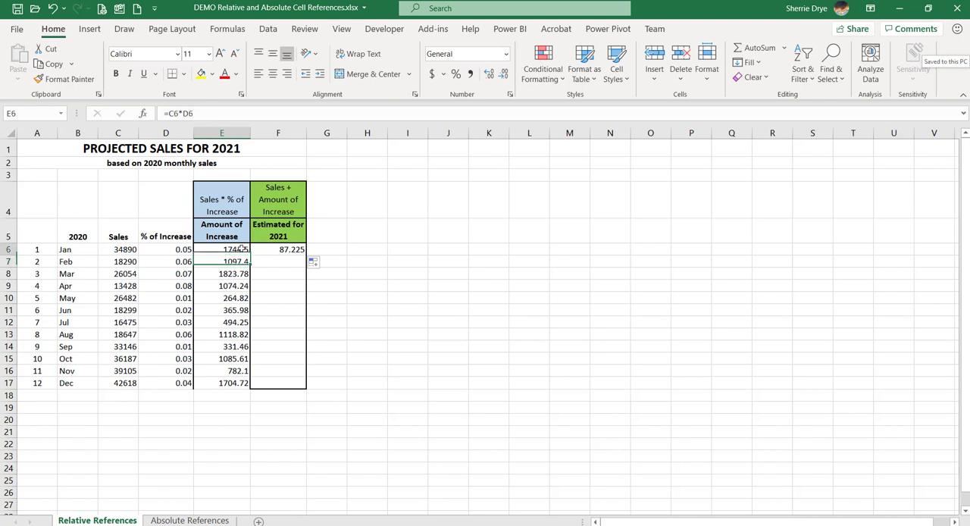
left_click(286, 250)
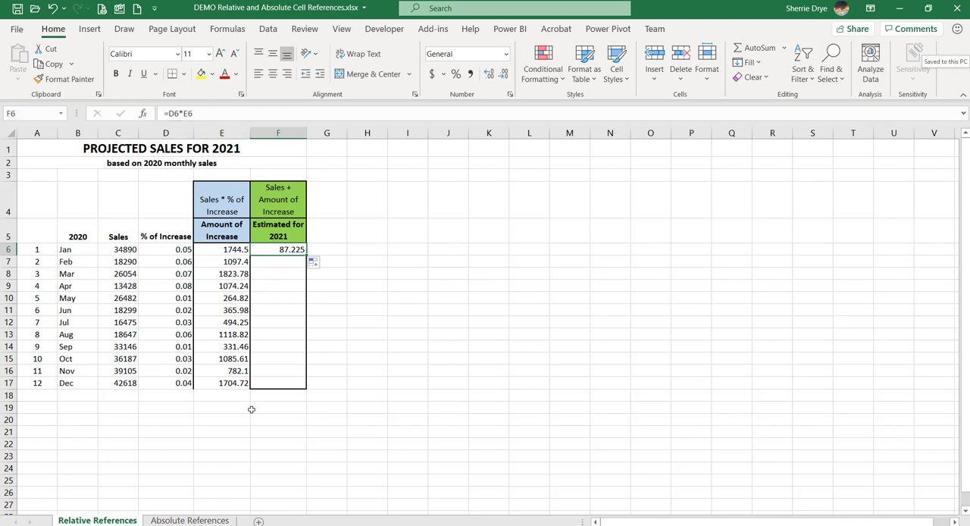
Replace the formula in F6 with =C6+E6 for the 2021 estimate and fill it down through F17.
key("Delete")
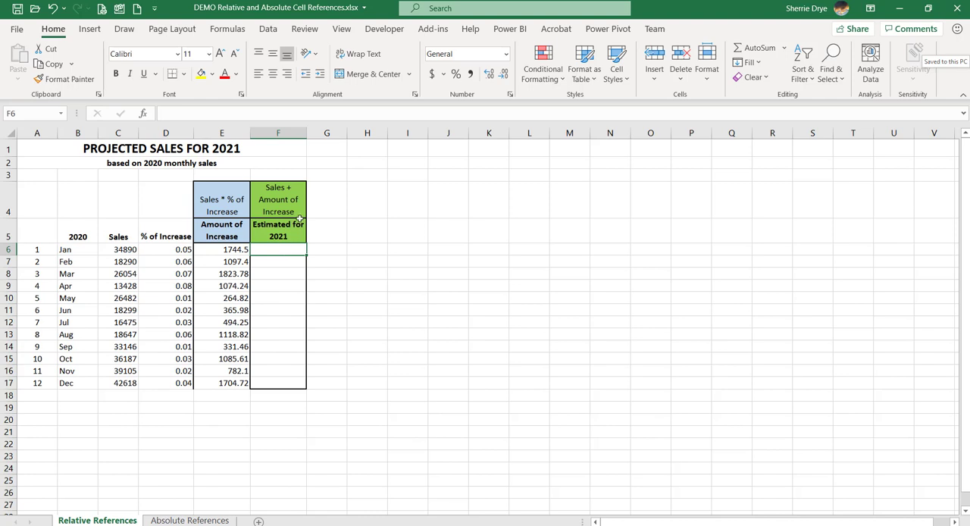
type("=")
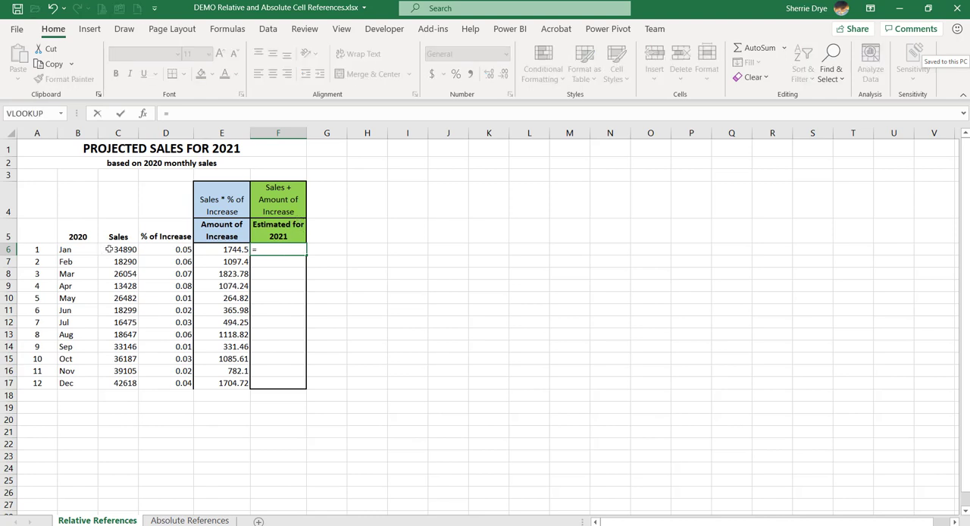
left_click(109, 250)
type("=")
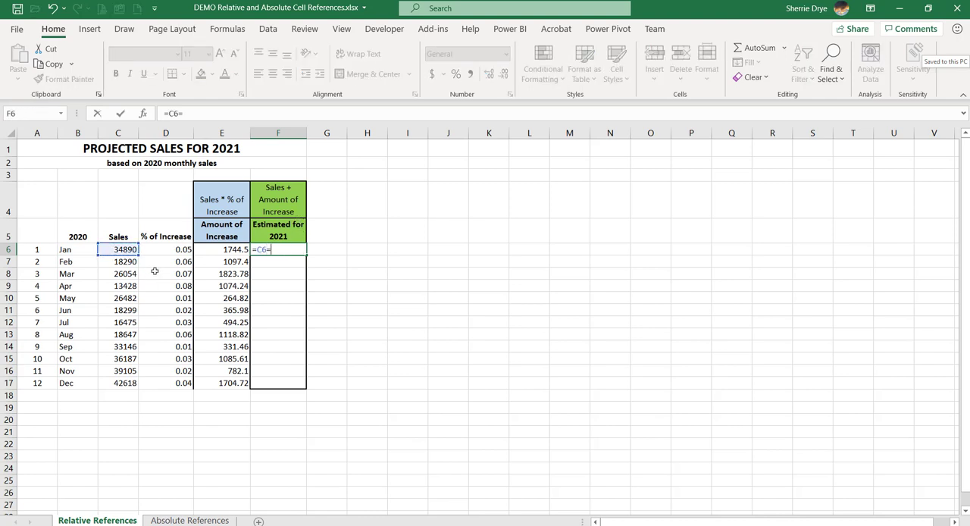
key("BackSpace")
type("+")
left_click(235, 249)
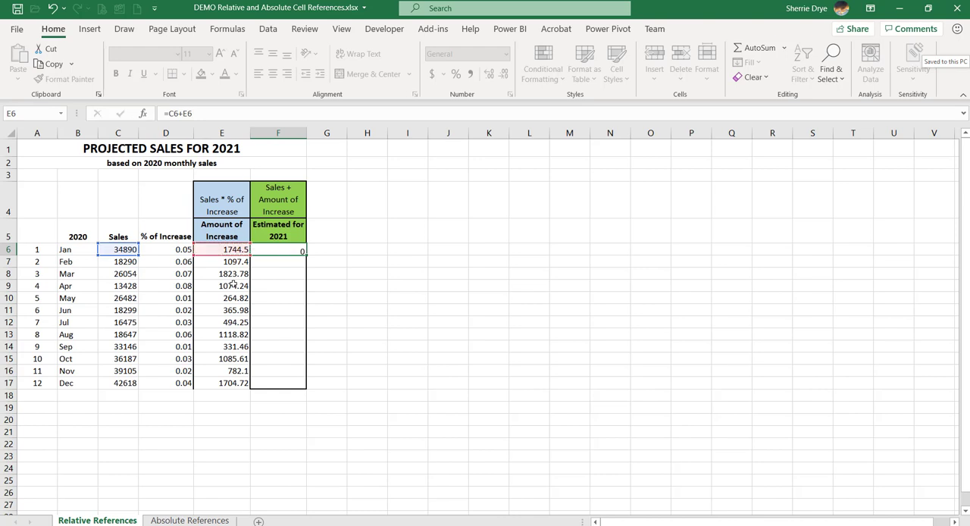
key("Return")
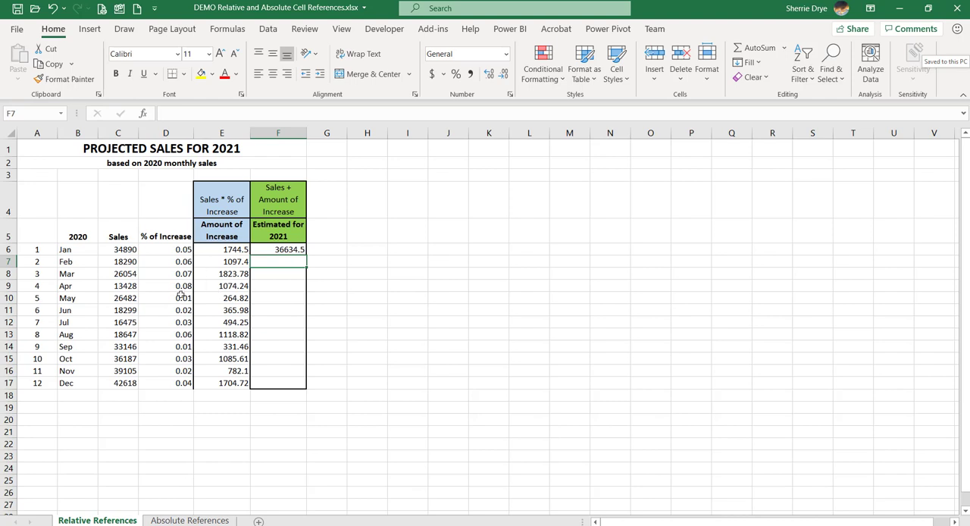
left_click(296, 249)
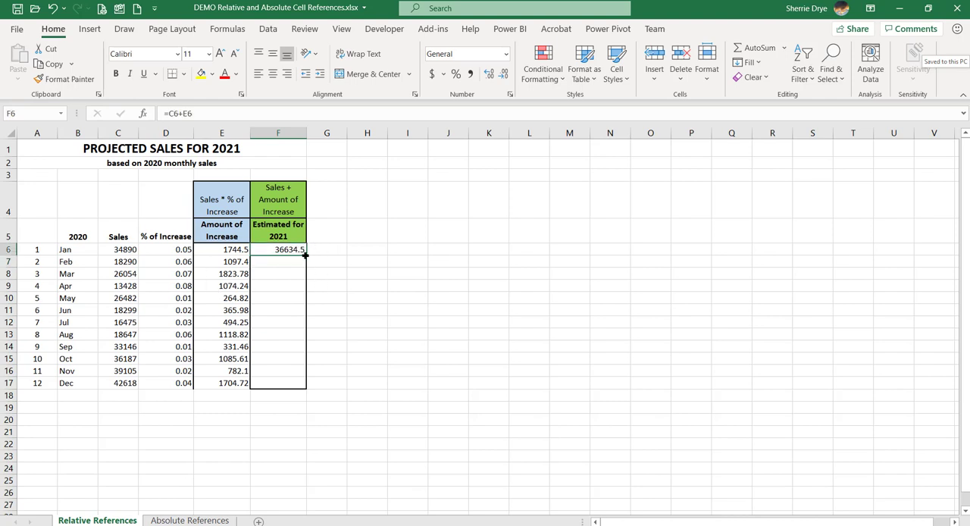
double_click(306, 256)
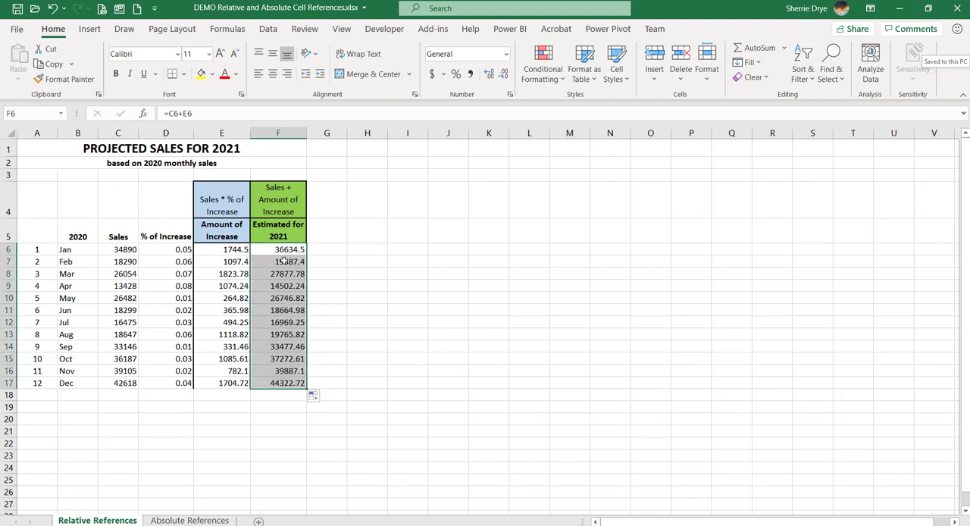
Examine how the row references change in the copied Estimated for 2021 formulas from F7 through F13.
left_click(282, 259)
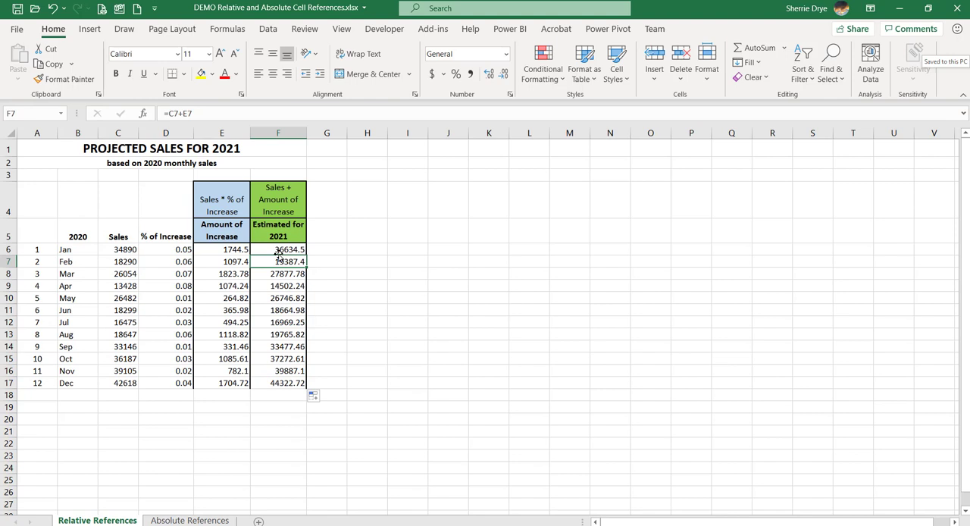
left_click(278, 275)
left_click(275, 288)
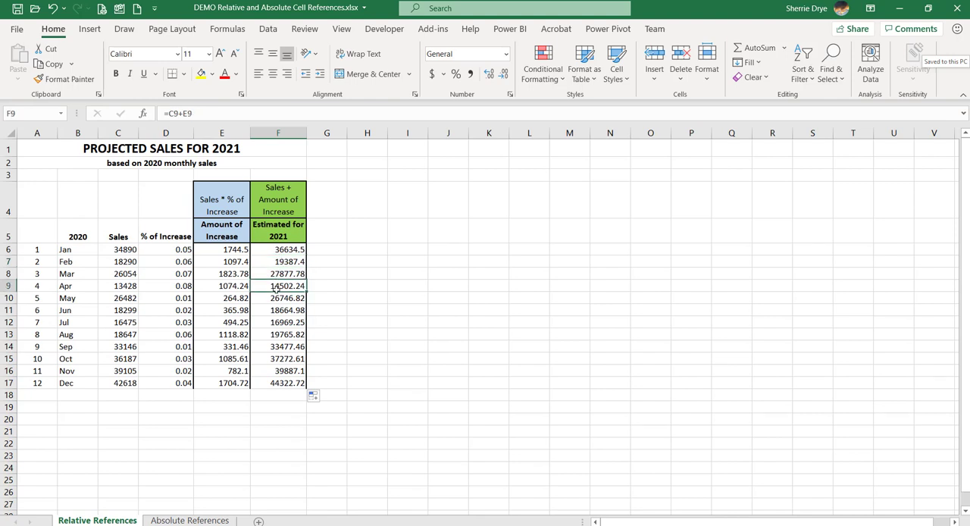
left_click(279, 310)
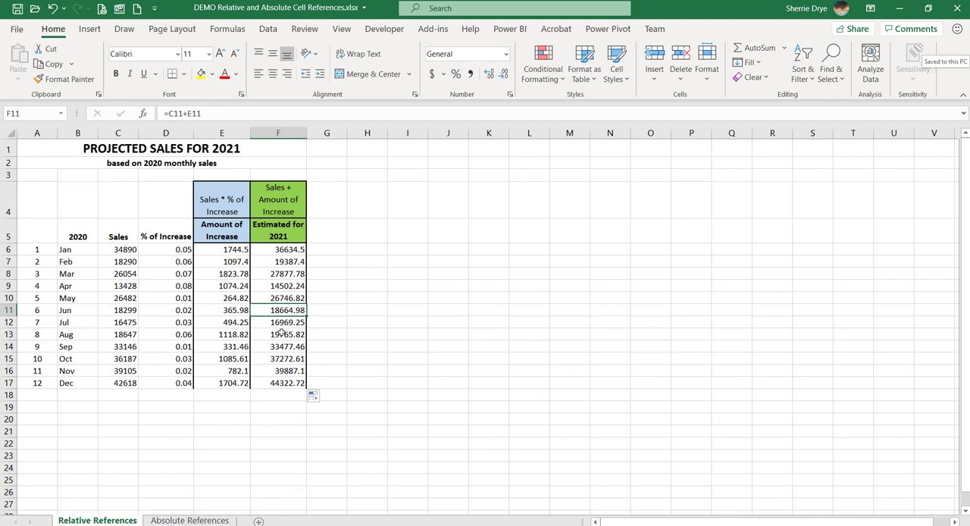
left_click(281, 333)
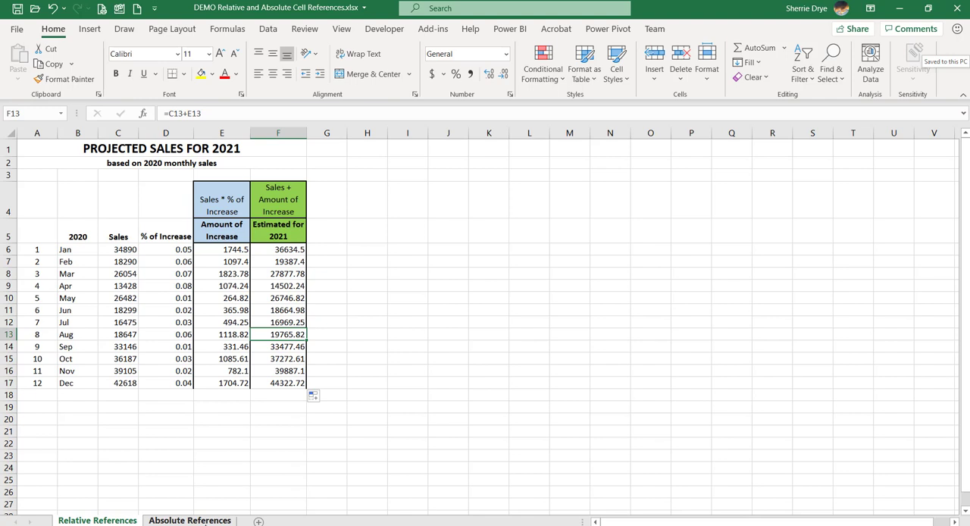
On the Absolute References sheet, enter =C7+C7*D7 in E7 for January's relative 2021 estimate.
left_click(190, 520)
left_click(244, 266)
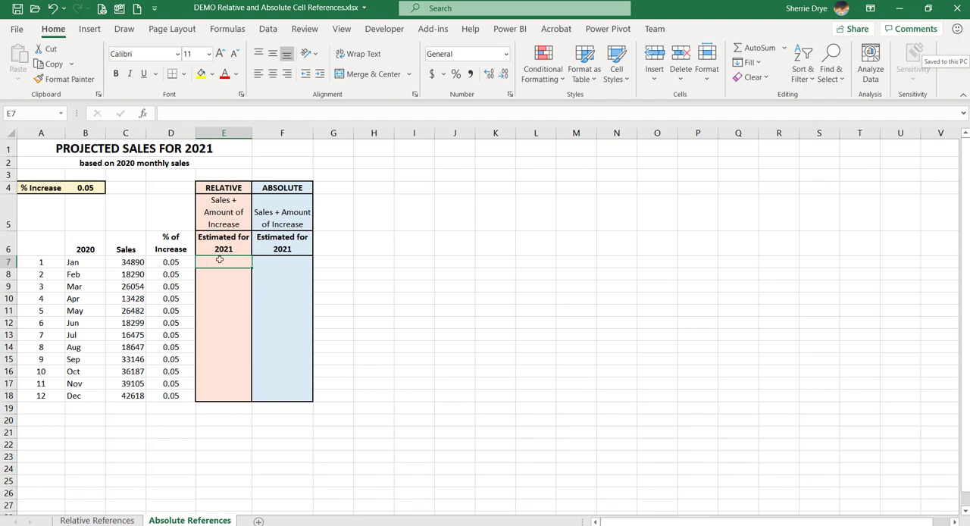
type("=")
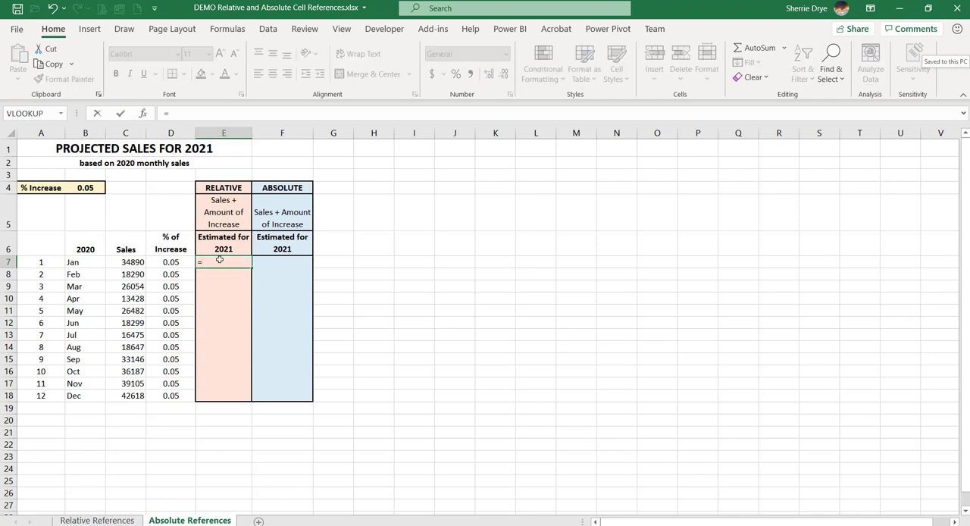
left_click(144, 262)
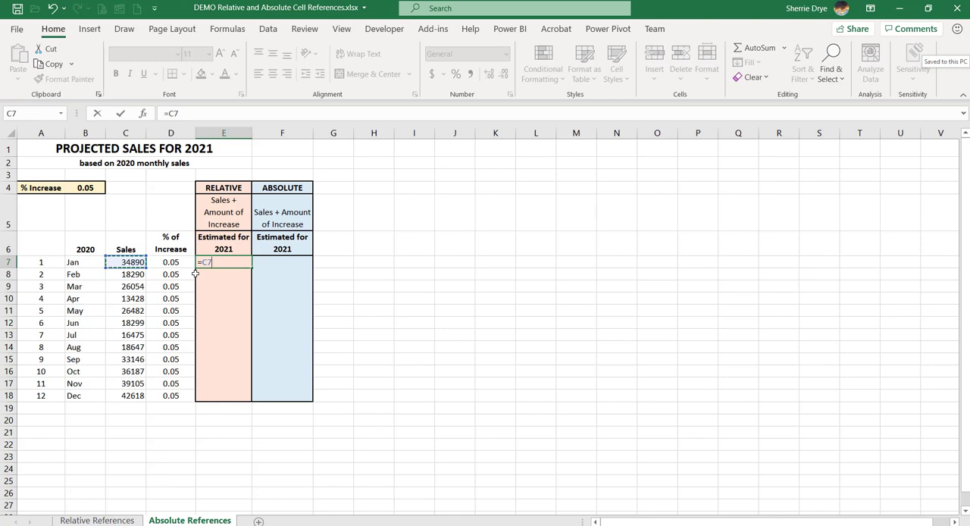
type("+")
left_click(134, 261)
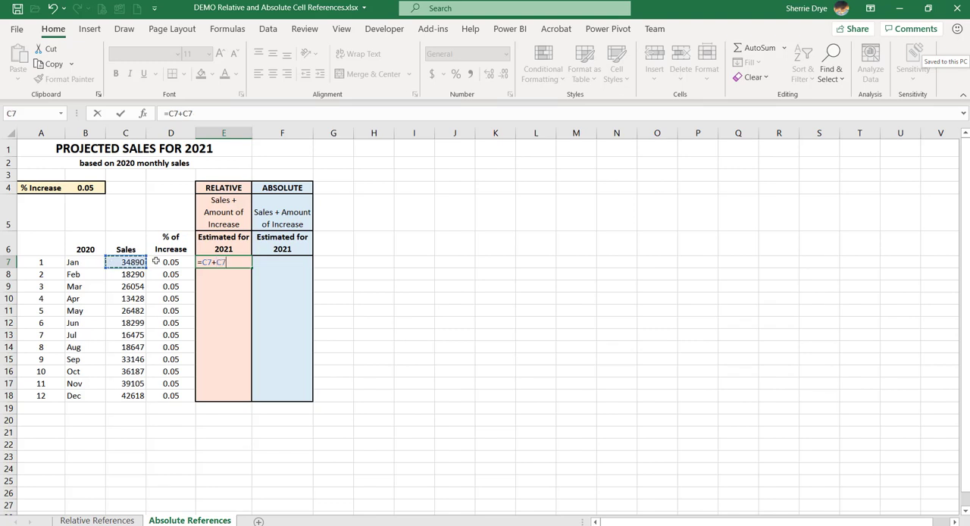
type("*")
left_click(175, 262)
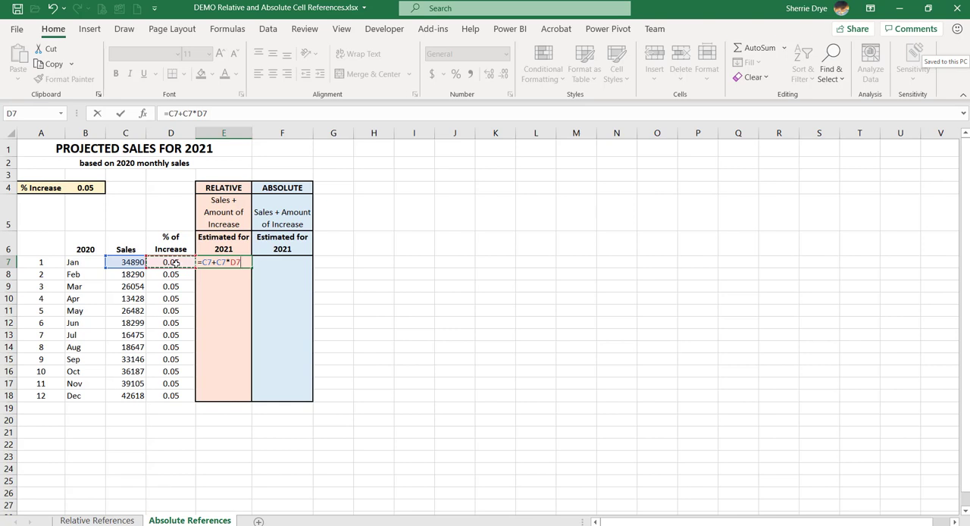
key("Return")
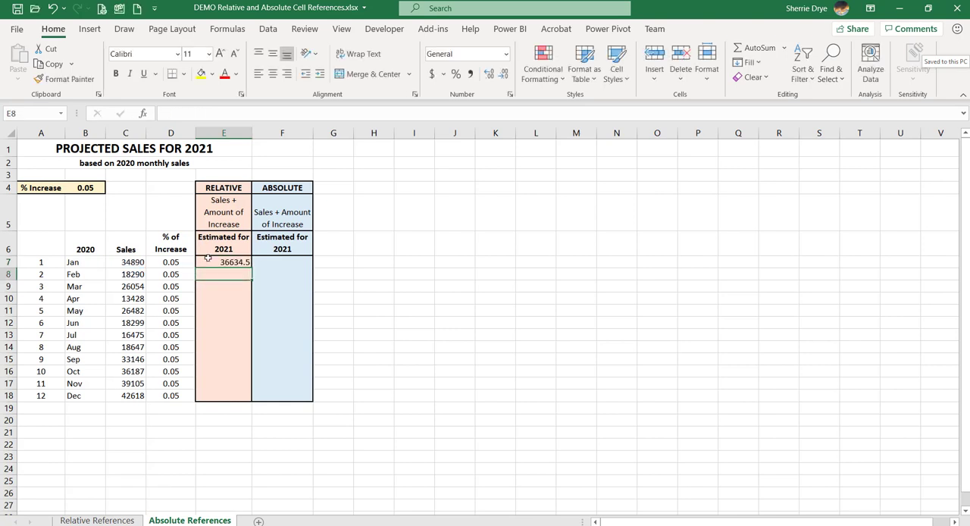
Fill the January estimate formula in E7 down the RELATIVE column through E18.
left_click(241, 262)
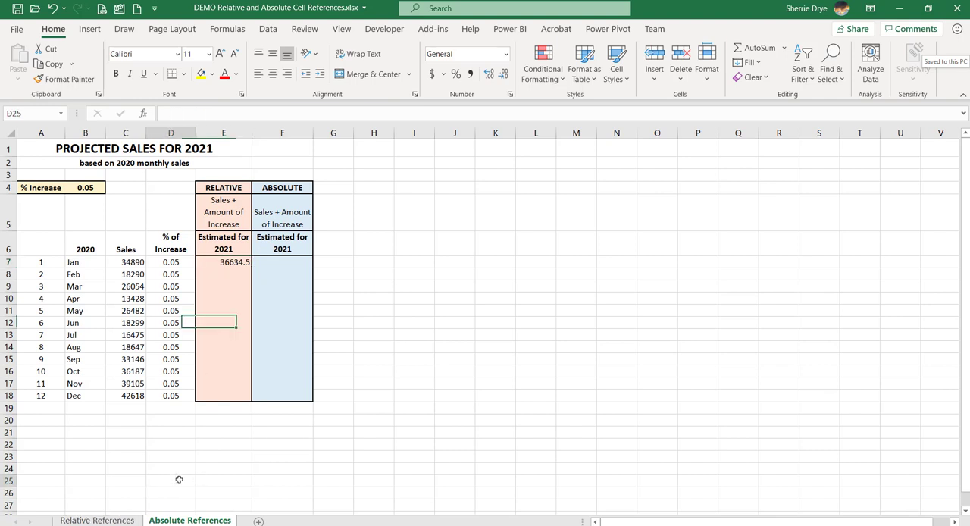
left_click(103, 521)
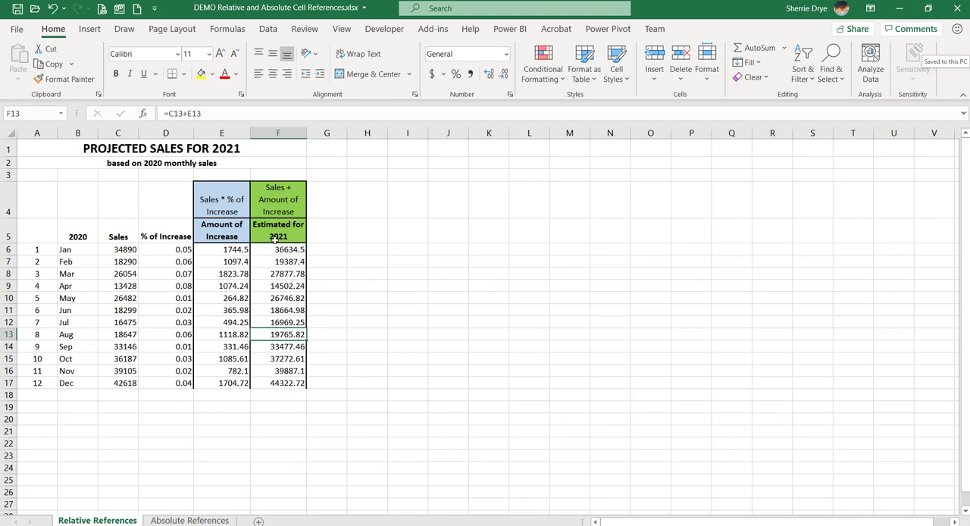
left_click(189, 521)
left_click(238, 262)
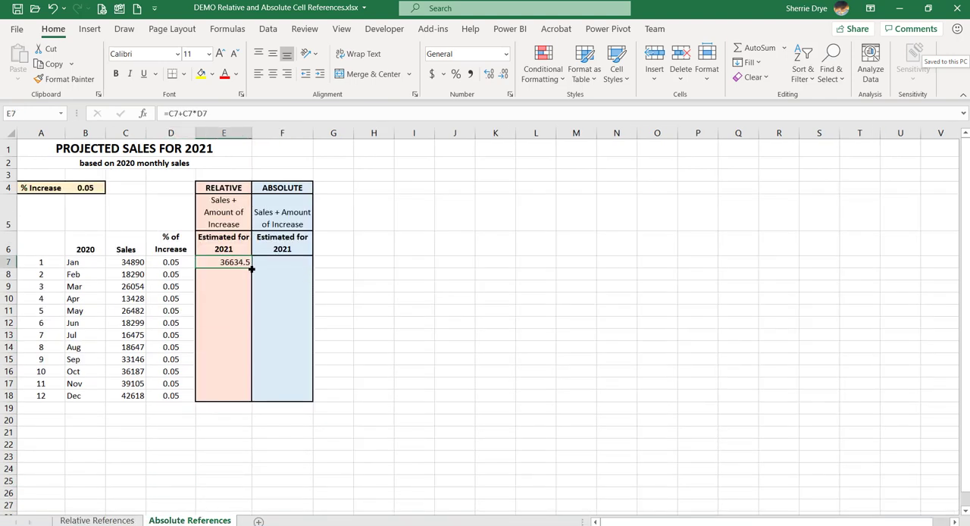
double_click(251, 269)
Examine how the references to Sales and % of Increase change in the copied formulas from E7 through E12.
left_click(231, 263)
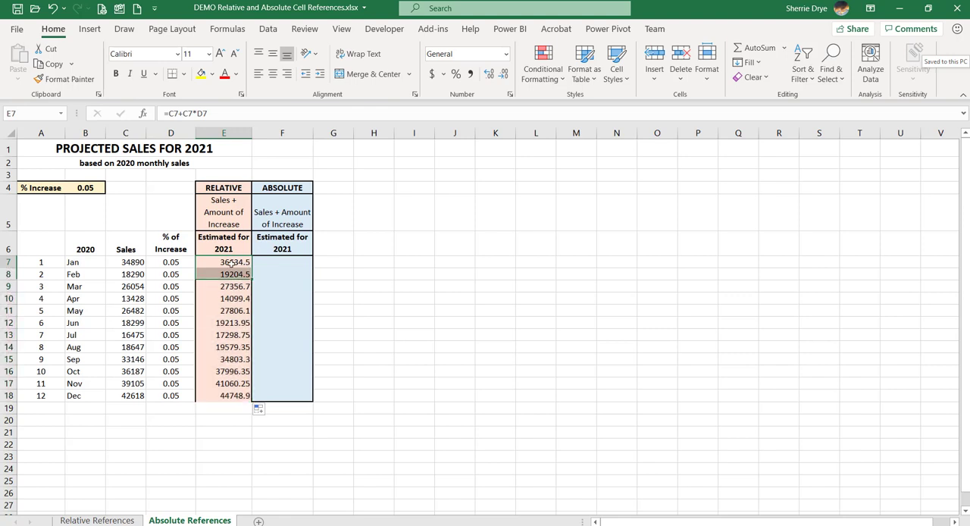
left_click(229, 275)
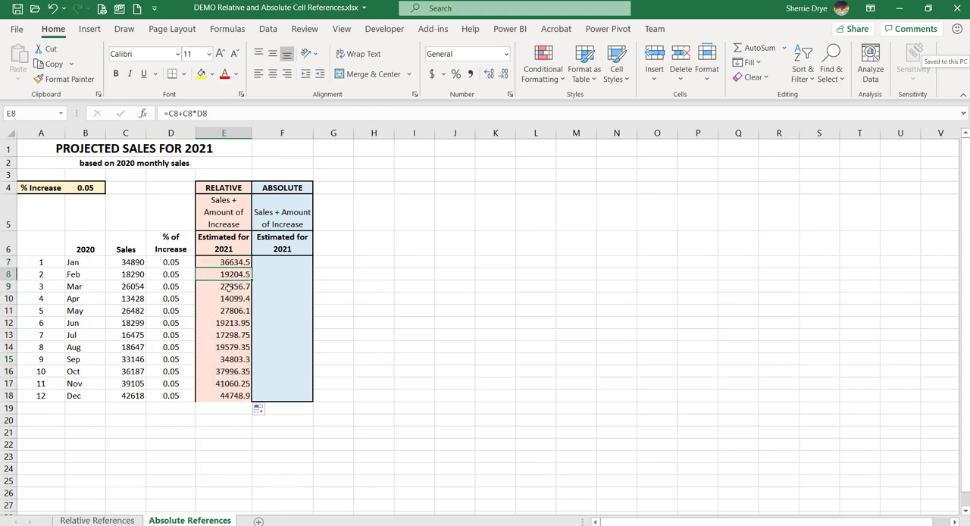
left_click(228, 286)
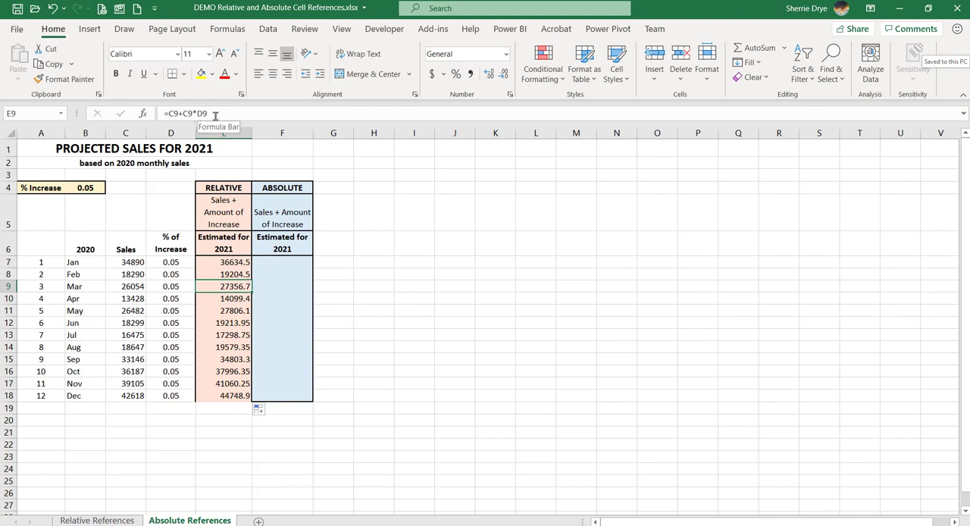
left_click(225, 298)
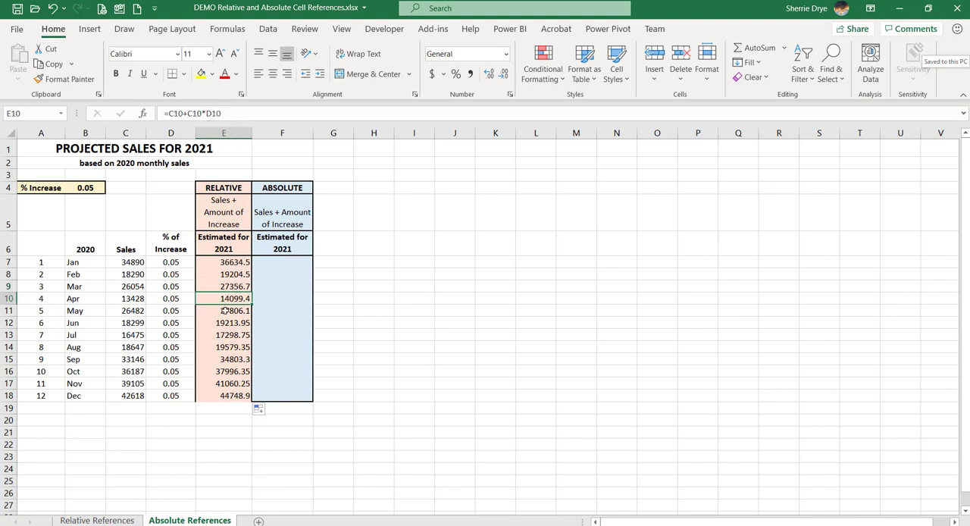
left_click(225, 311)
left_click(225, 323)
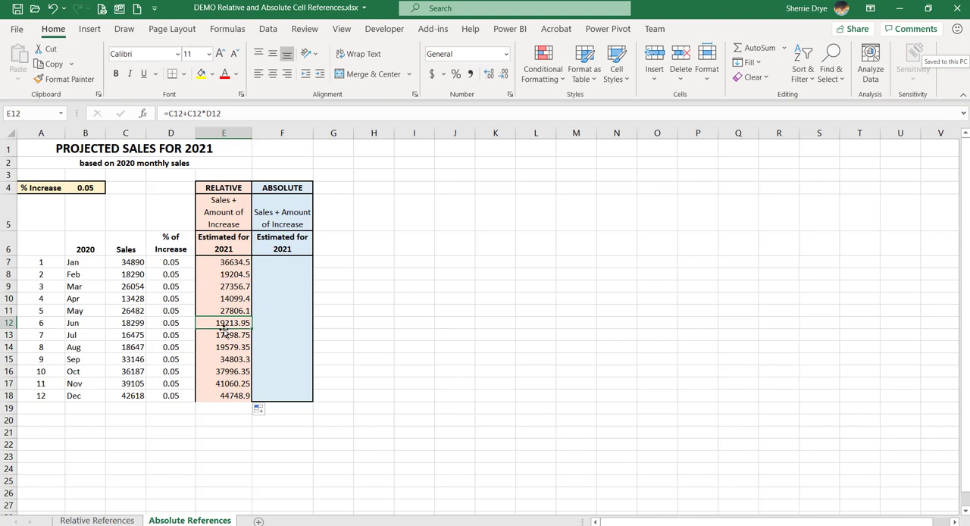
Hide the % of Increase column D.
left_click(279, 263)
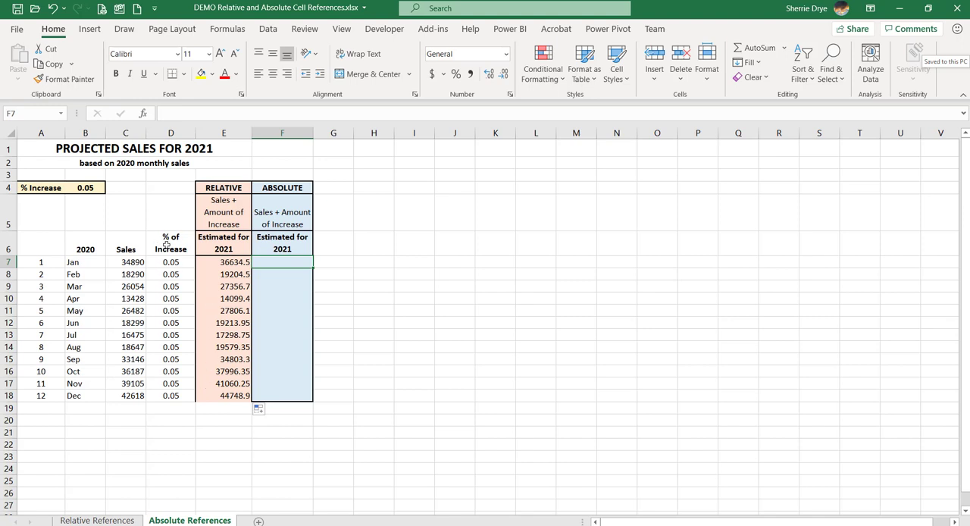
right_click(168, 134)
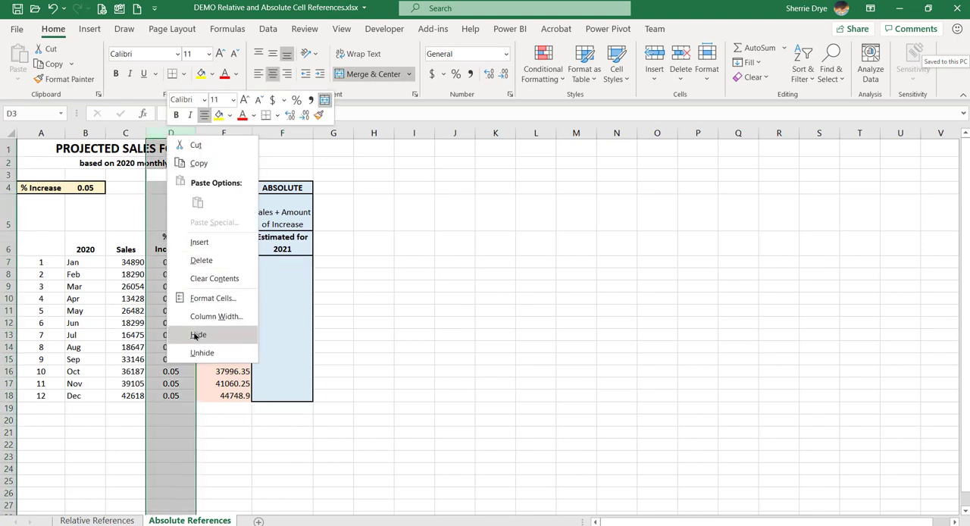
left_click(196, 334)
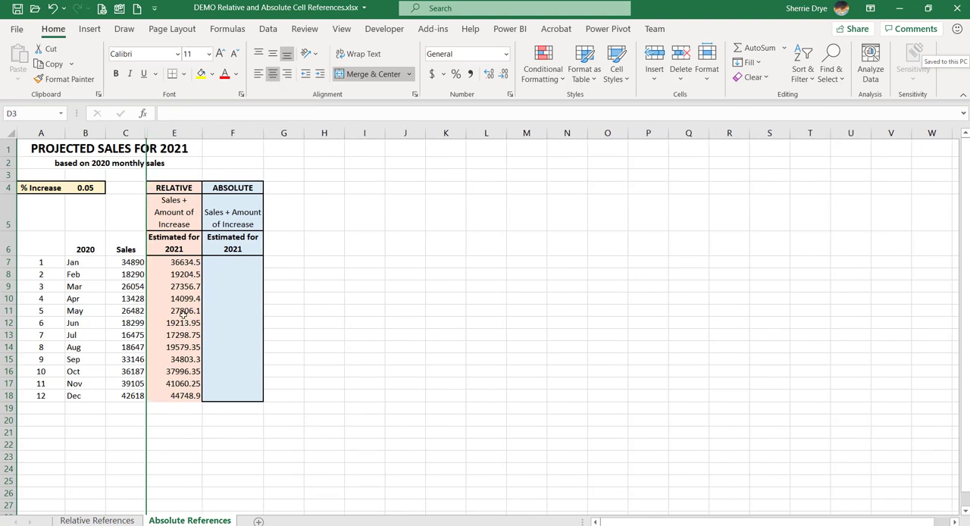
Enter =C7*B4+C7 in F7, using the single % Increase cell, and fill it down the ABSOLUTE column through F18.
left_click(31, 186)
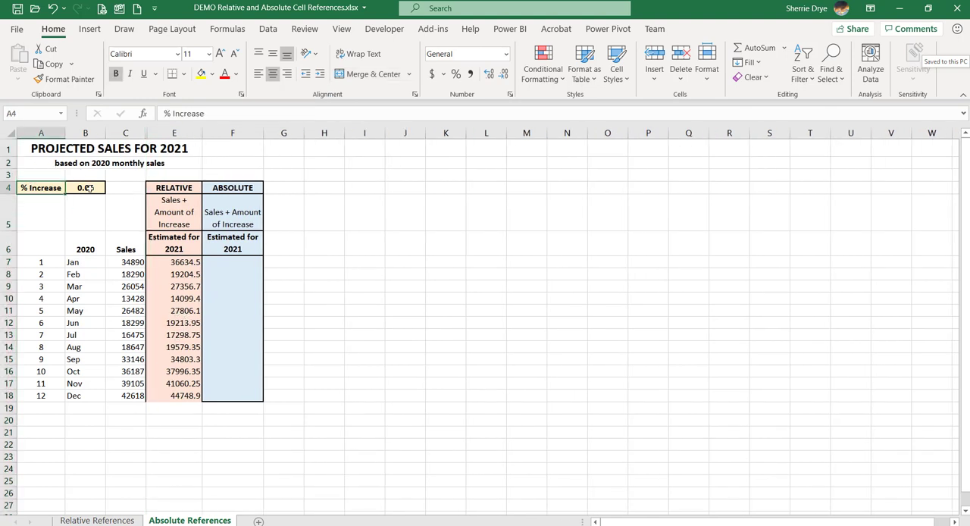
left_click(88, 187)
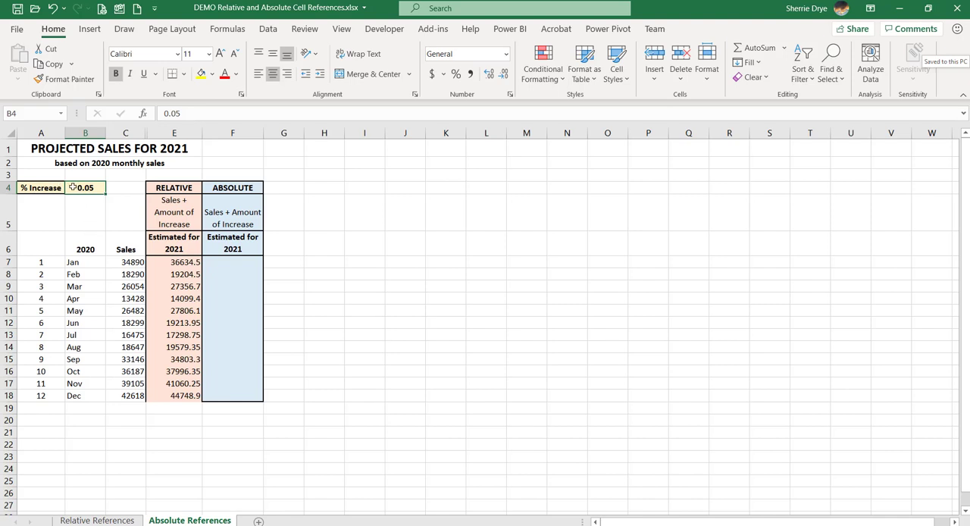
left_click(229, 262)
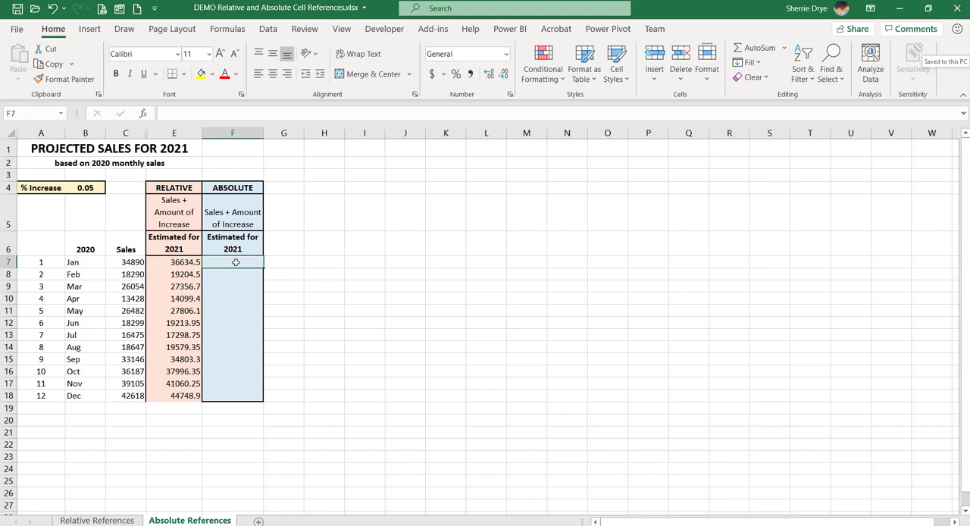
type("=")
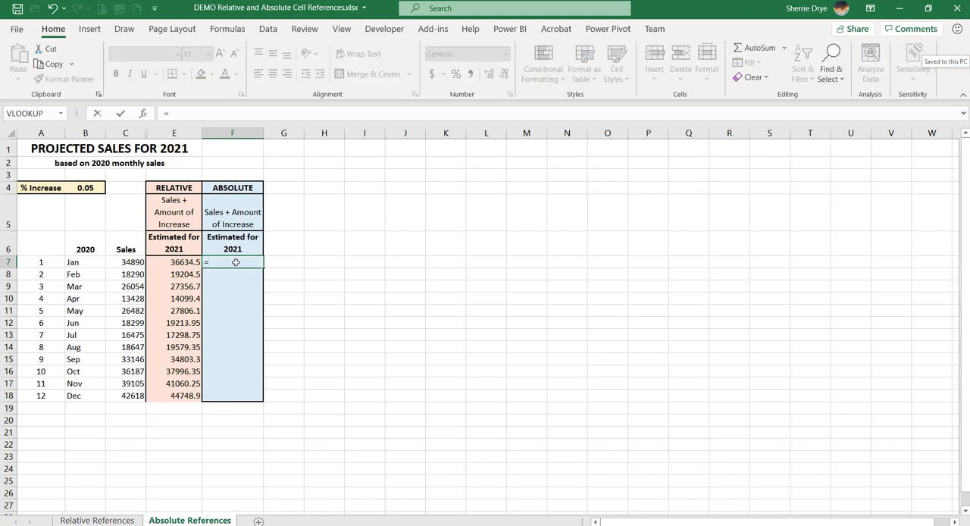
left_click(128, 261)
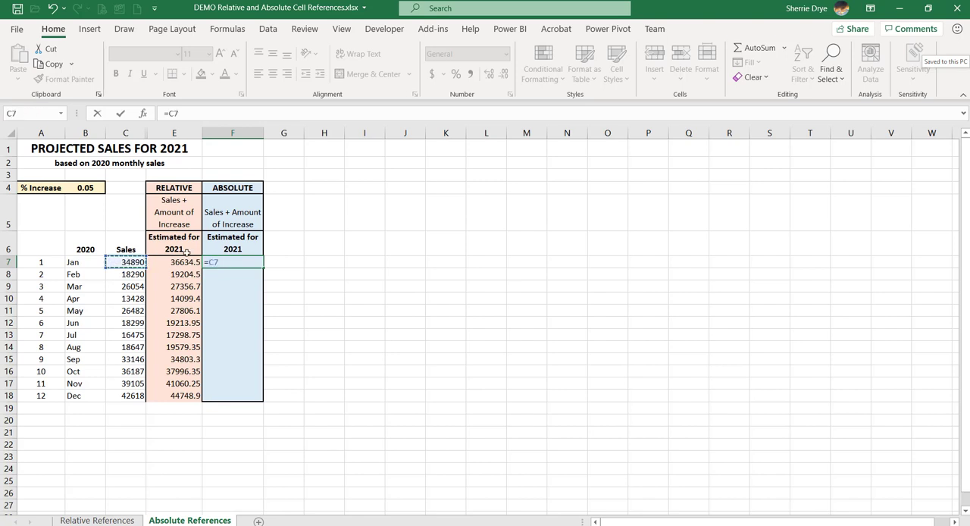
type("*")
left_click(84, 188)
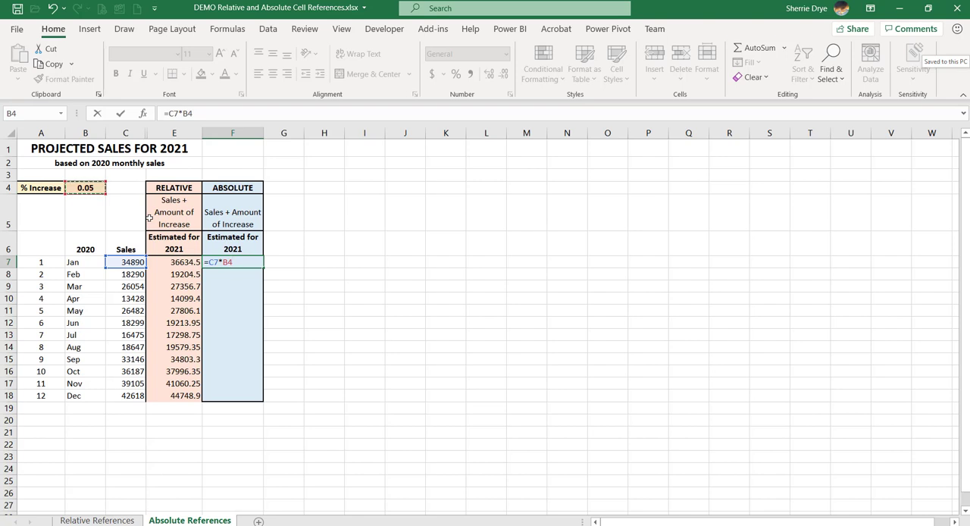
type("+")
left_click(125, 262)
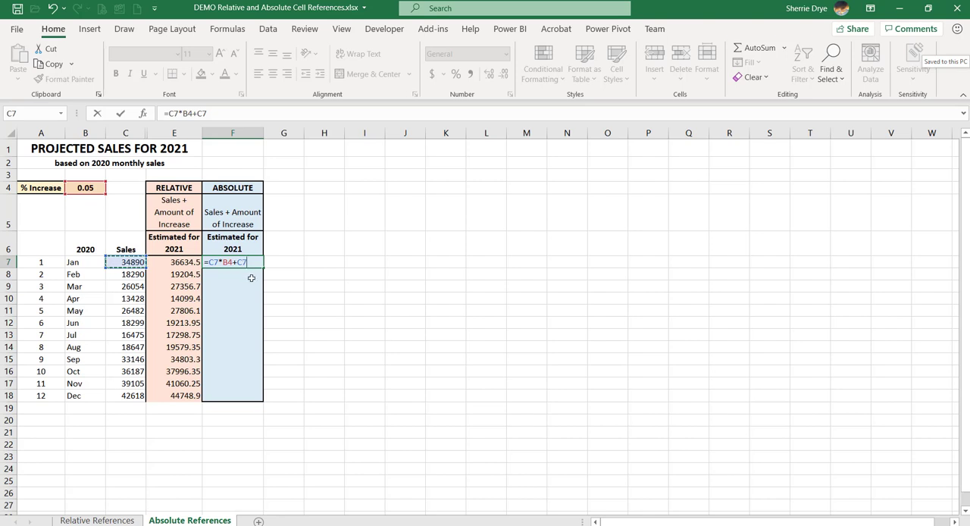
key("ctrl+Return")
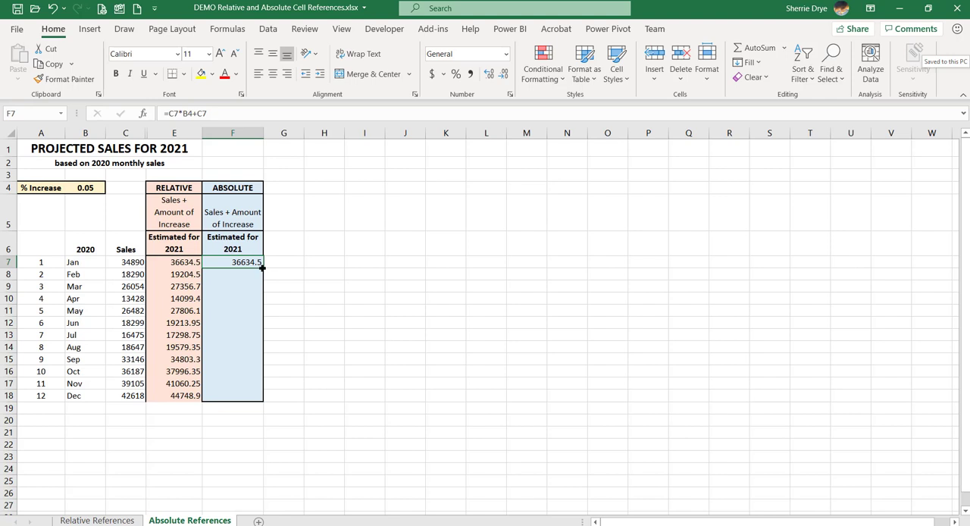
left_click_drag(261, 267, 263, 400)
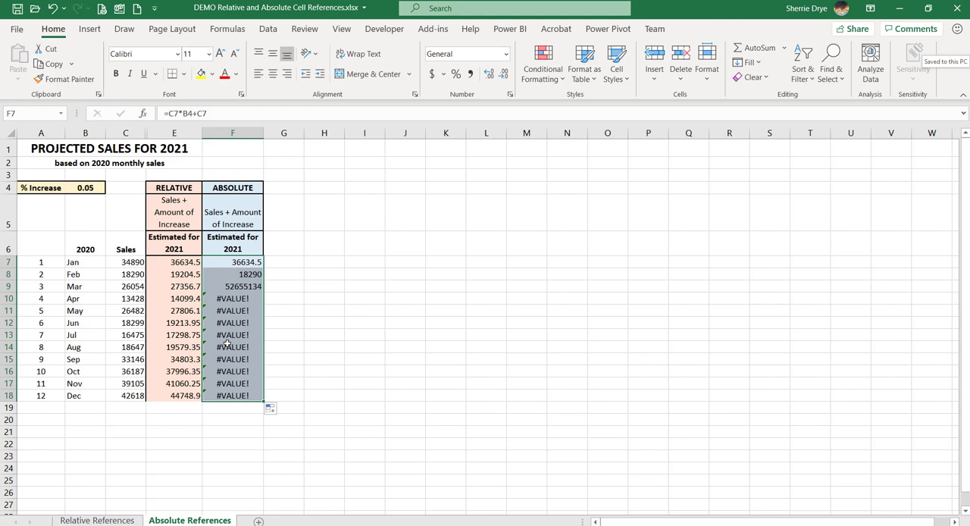
Compare the copied formulas in the ABSOLUTE column with F7, tracing how their references to the Sales and % Increase cells shift.
left_click(240, 272)
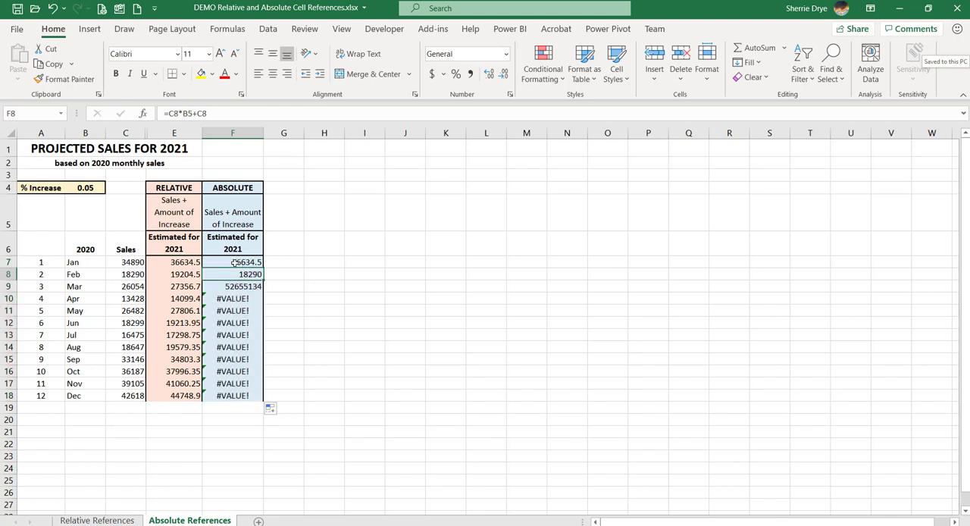
left_click(234, 262)
left_click(232, 287)
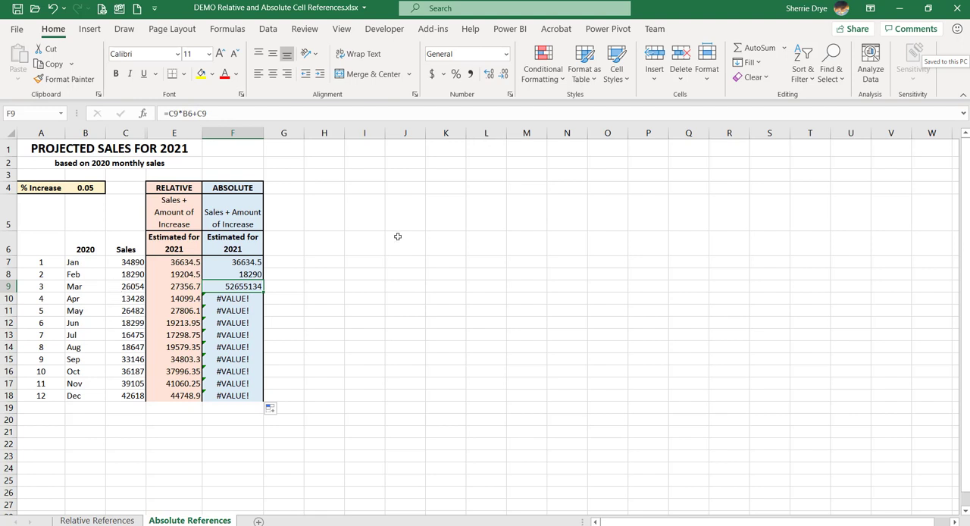
left_click(239, 297)
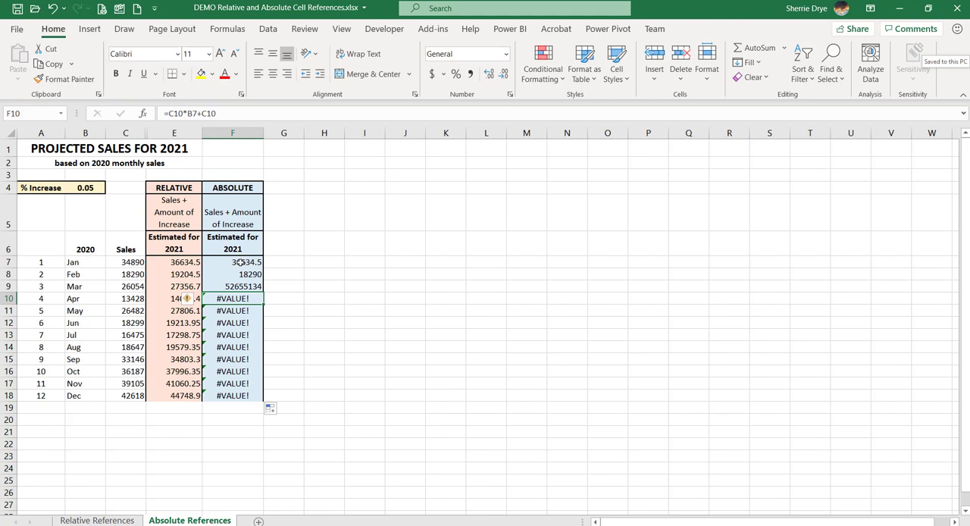
left_click(238, 261)
left_click(241, 274)
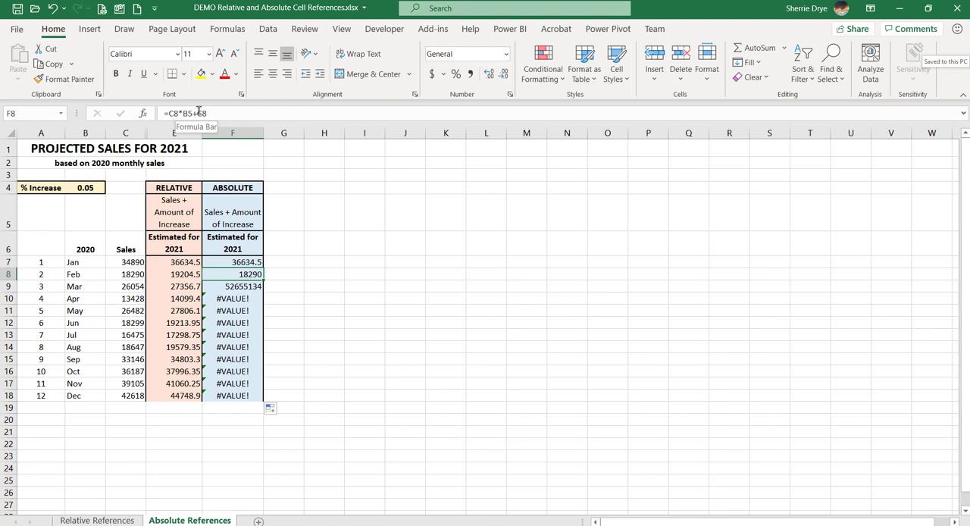
left_click(124, 261)
left_click(125, 274)
left_click(126, 287)
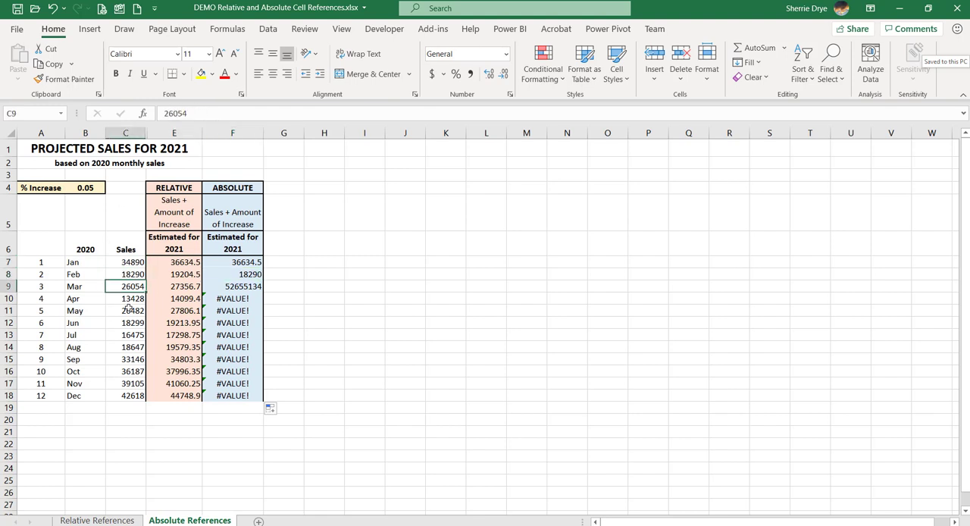
left_click(129, 311)
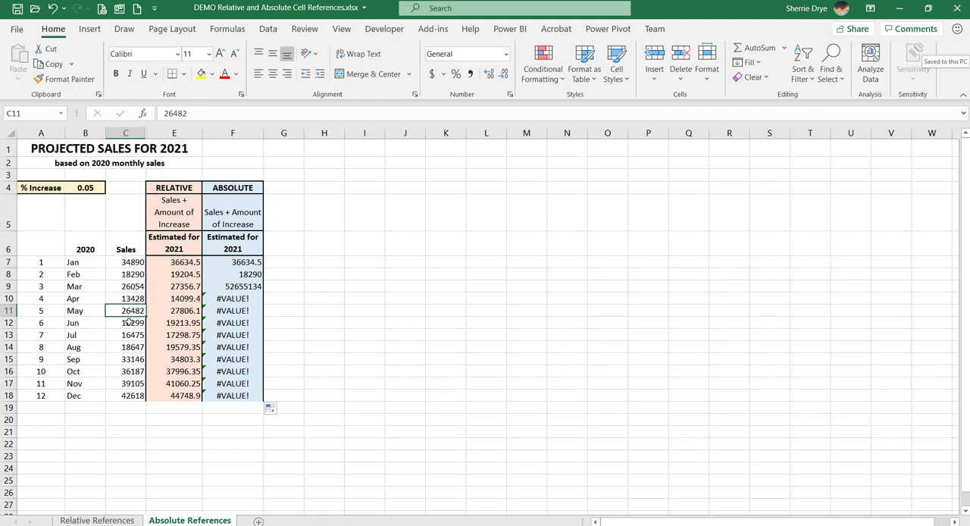
left_click(235, 273)
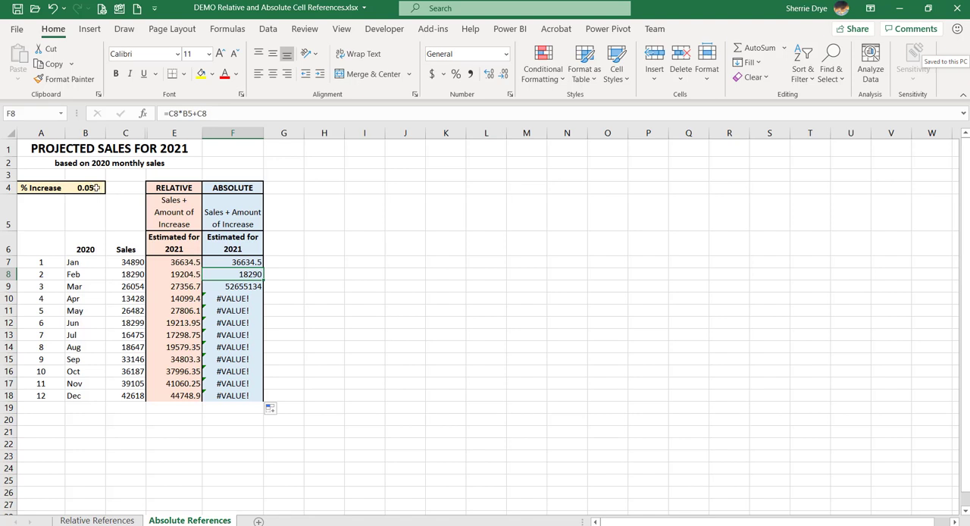
left_click(231, 291)
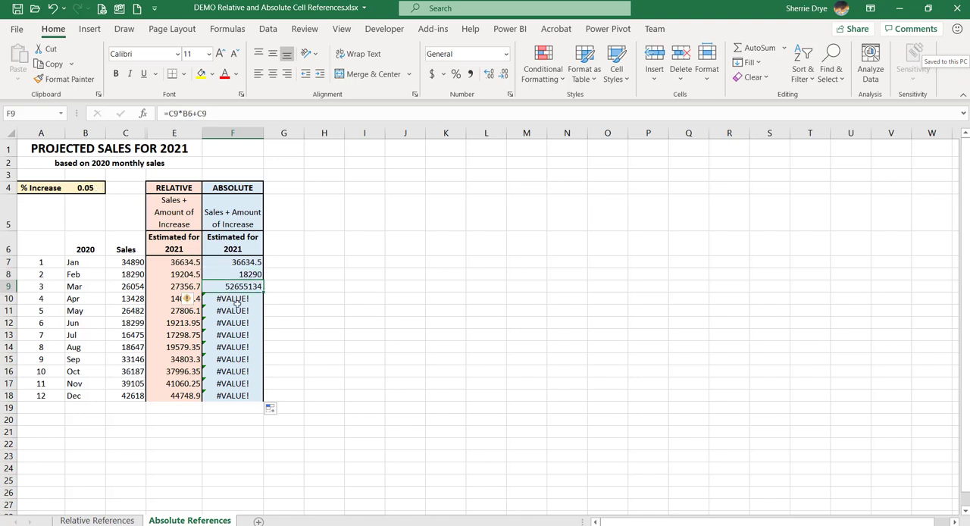
left_click_drag(237, 304, 237, 310)
left_click_drag(232, 345, 231, 338)
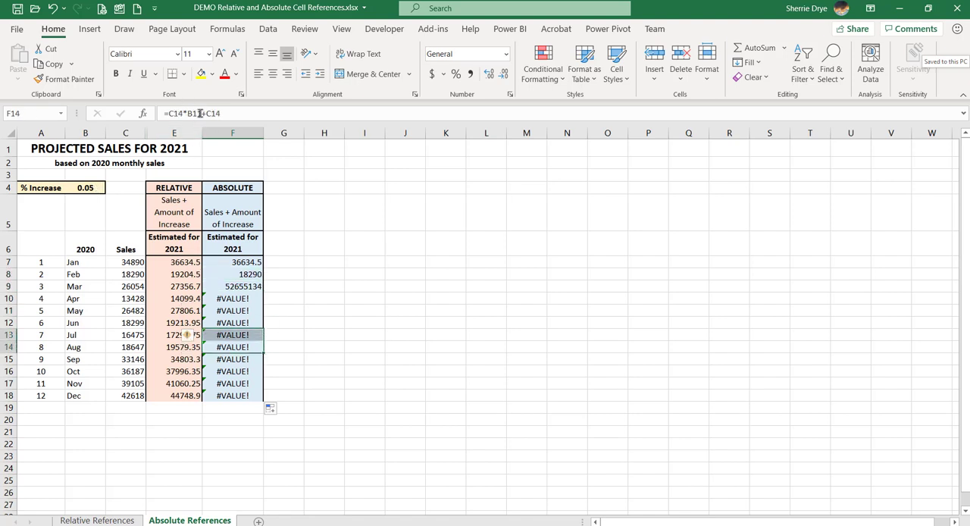
Make the % Increase reference in the F7 formula absolute, so that it reads =C7*$B$4+C7.
left_click(231, 263)
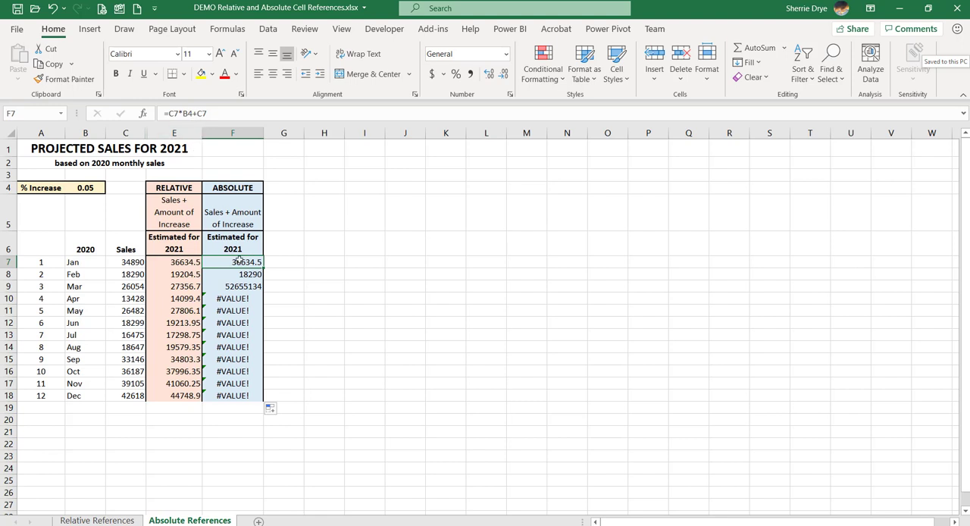
left_click(184, 113)
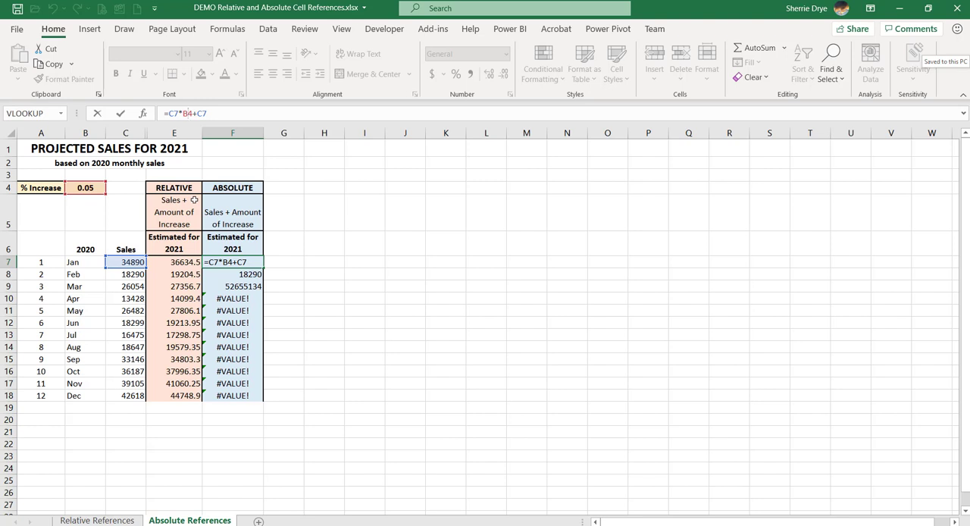
key("F4")
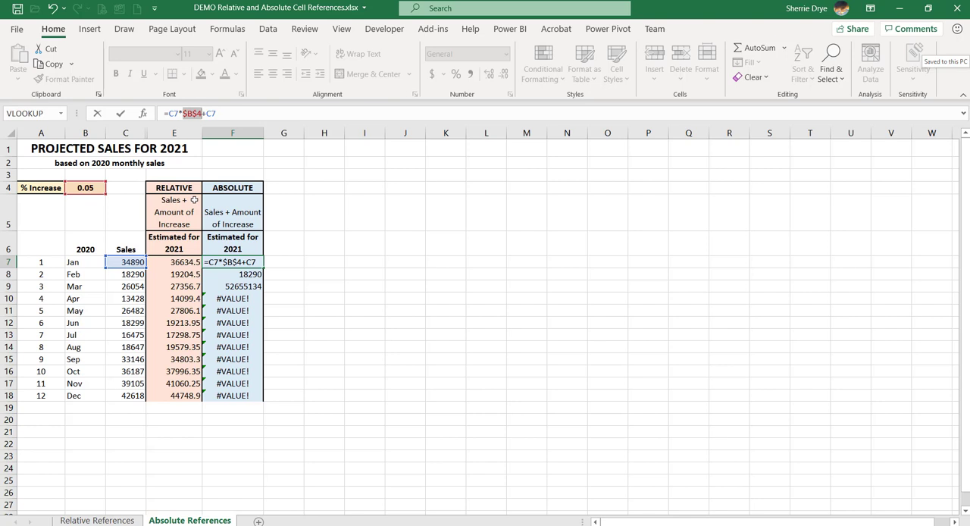
key("F4")
key("F4")
key("F4")
key("F4")
key("F4")
key("F4")
key("F4")
key("Return")
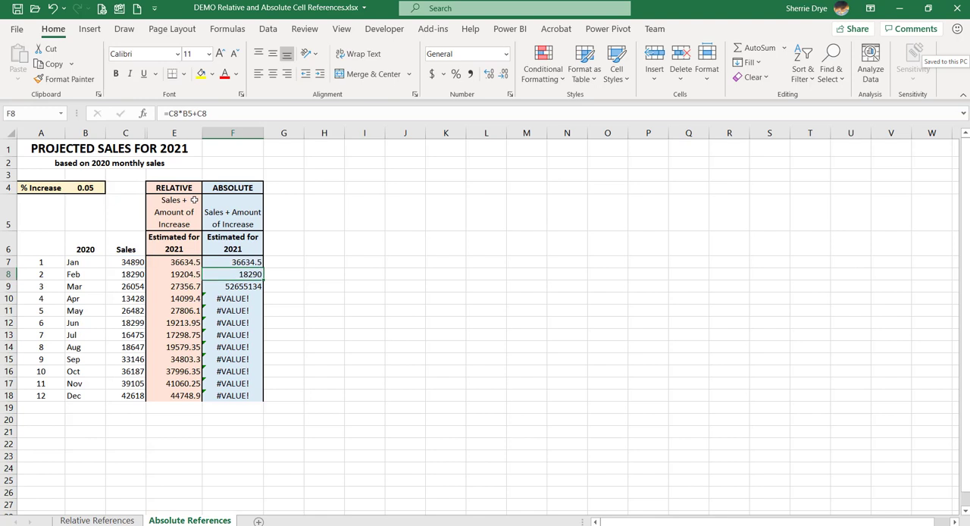
Fill the corrected F7 formula down the ABSOLUTE column through F18 and check the references in the copies down to F12.
left_click(256, 265)
double_click(262, 268)
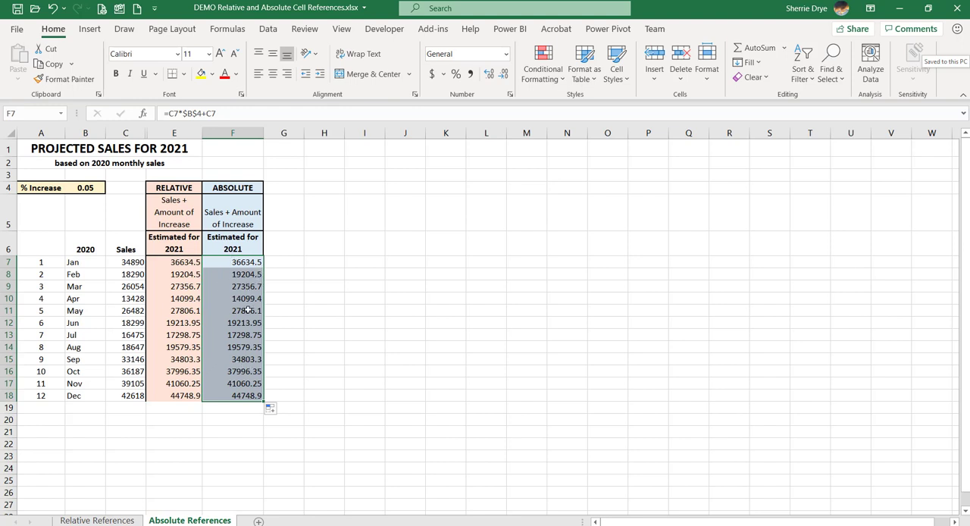
left_click(253, 276)
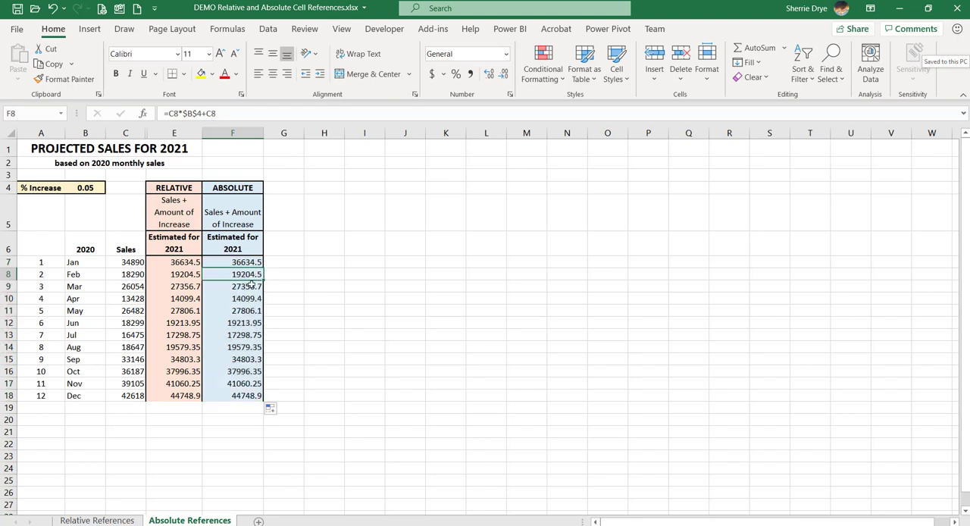
left_click(250, 288)
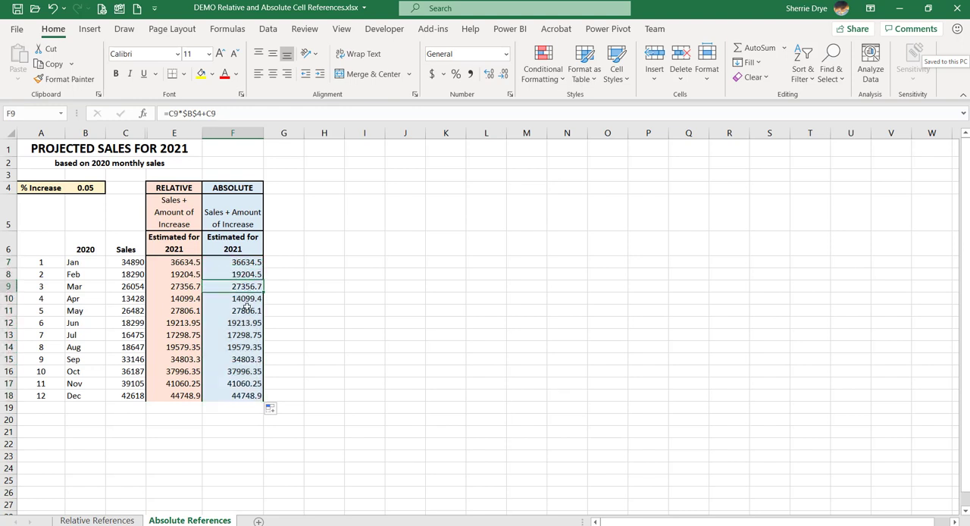
left_click(246, 309)
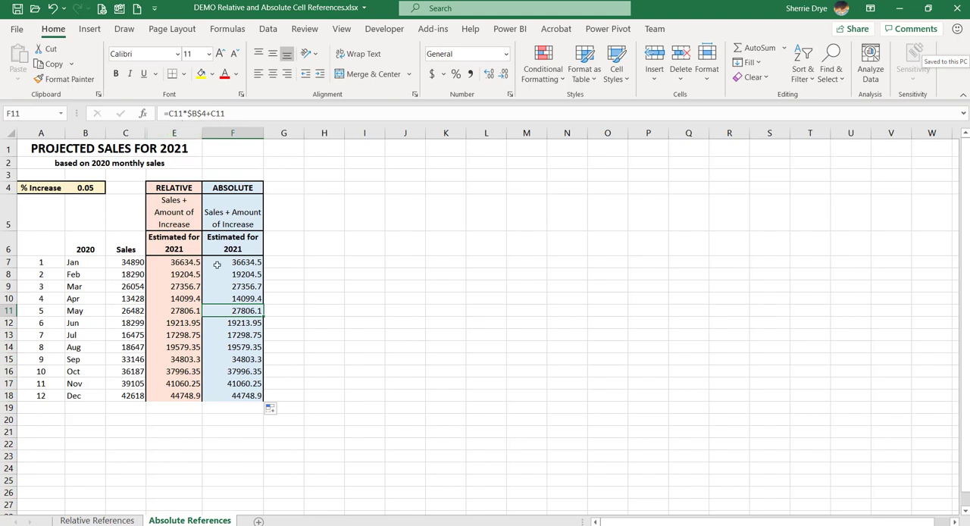
left_click(227, 325)
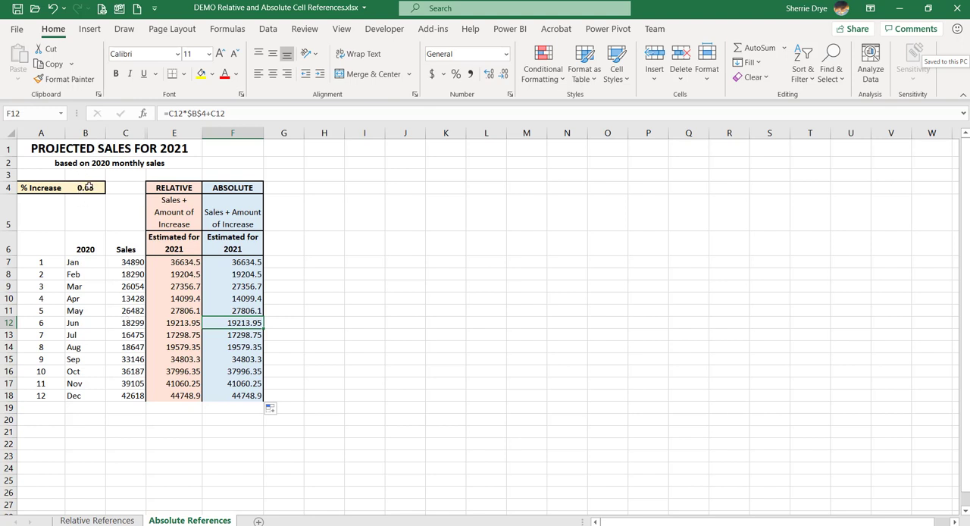
Set the % Increase value in B4 to 0.03.
left_click(88, 187)
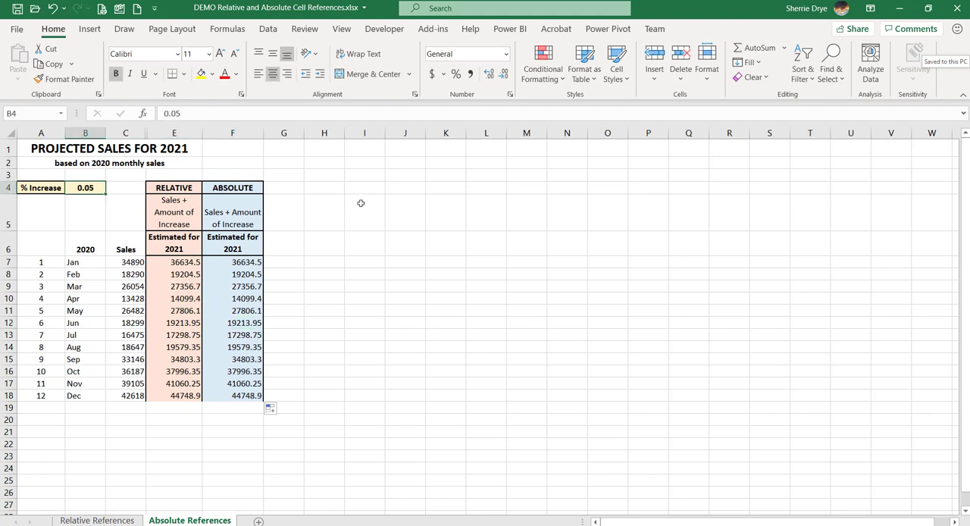
type(".03")
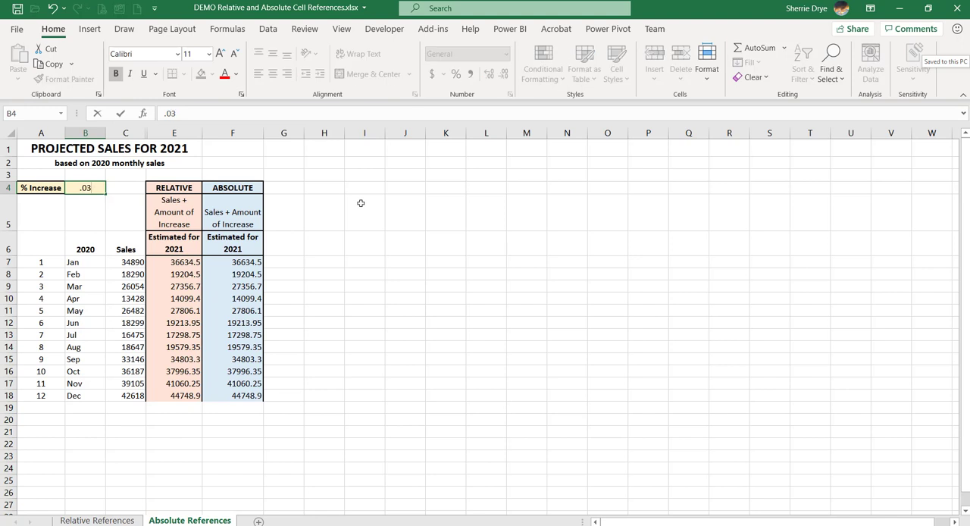
key("Return")
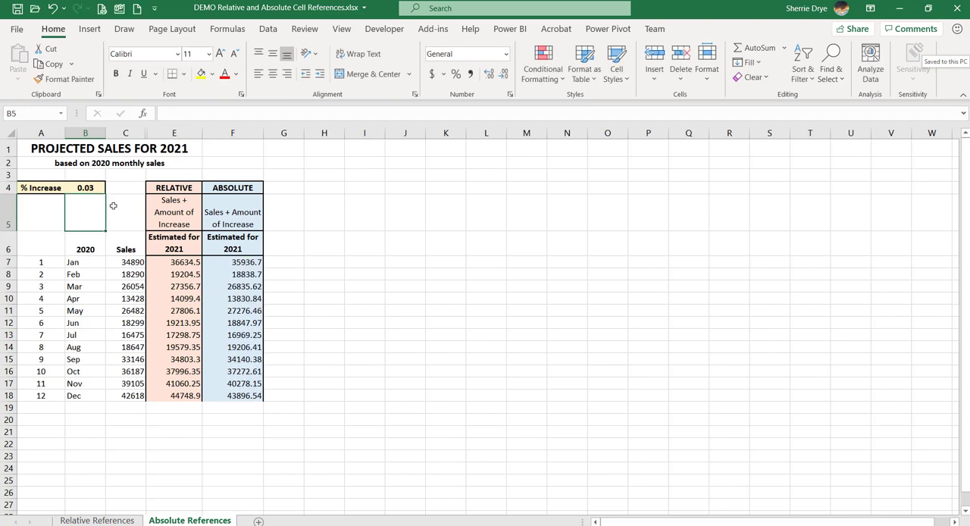
Change the % Increase value in B4 to 0.04.
left_click(83, 189)
type(".04")
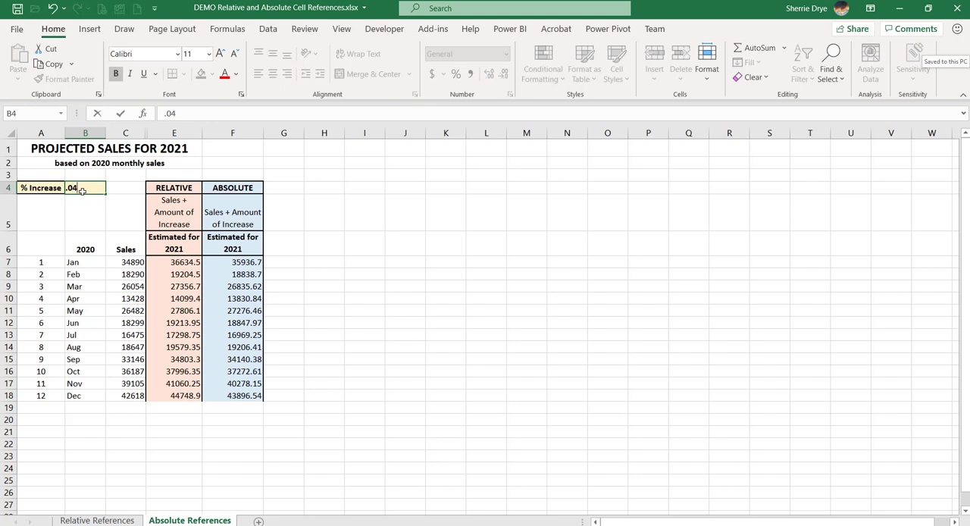
key("Return")
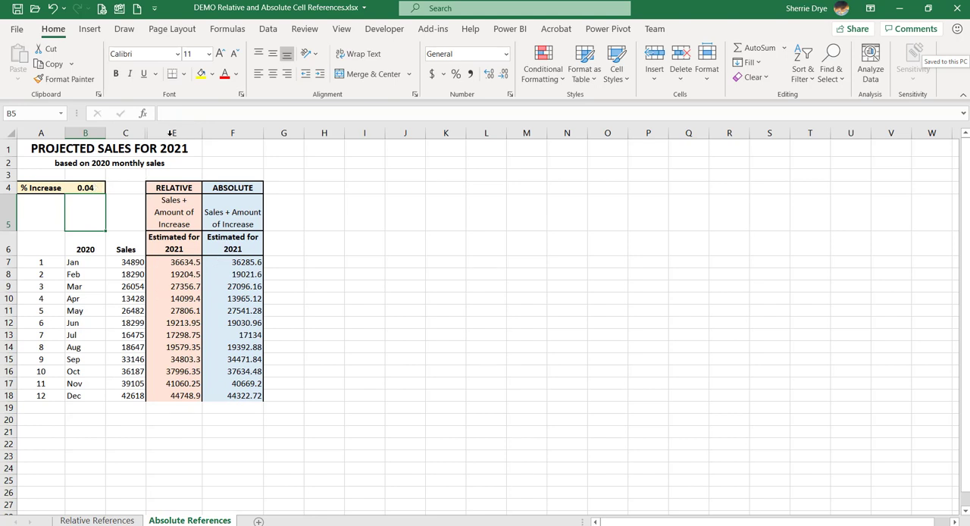
left_click(75, 187)
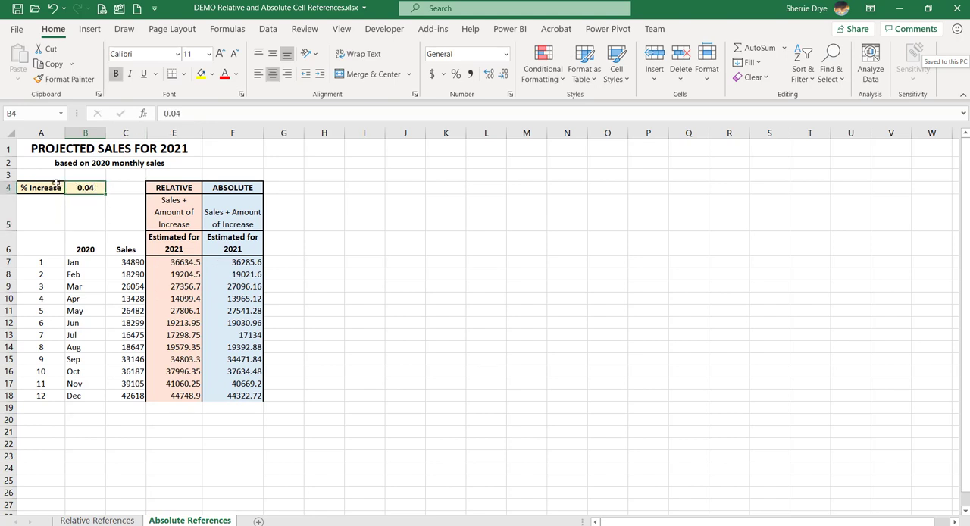